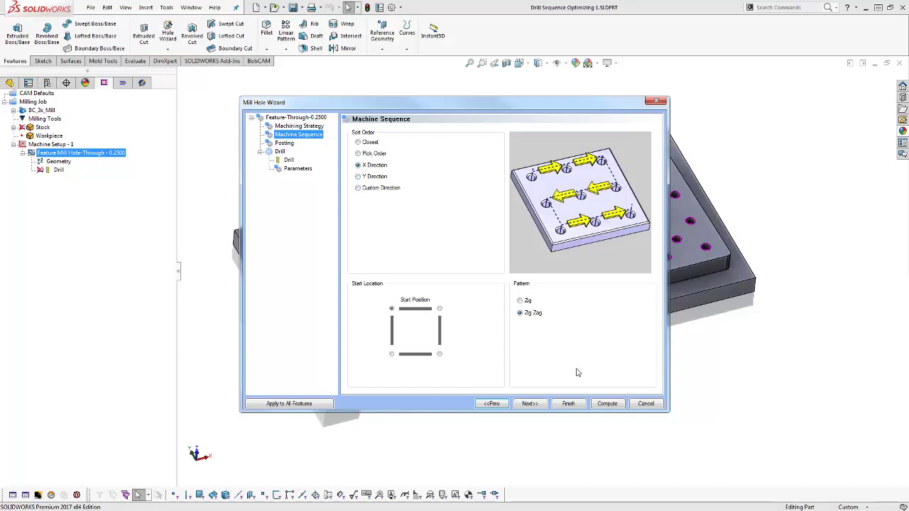
# Compute the X-direction zig-zag drill toolpath and backplot it through the plate's holes
pyautogui.click(607, 405)
pyautogui.click(56, 171)
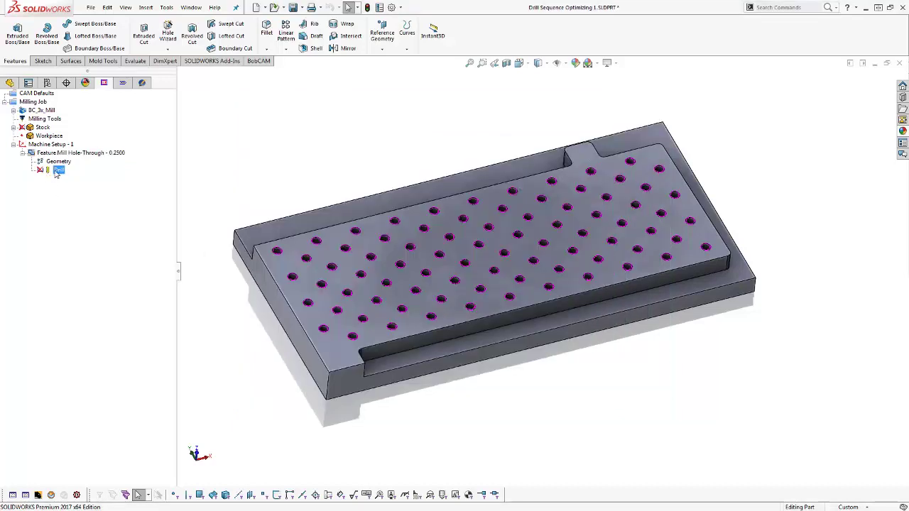
pyautogui.rightClick(57, 171)
pyautogui.click(82, 187)
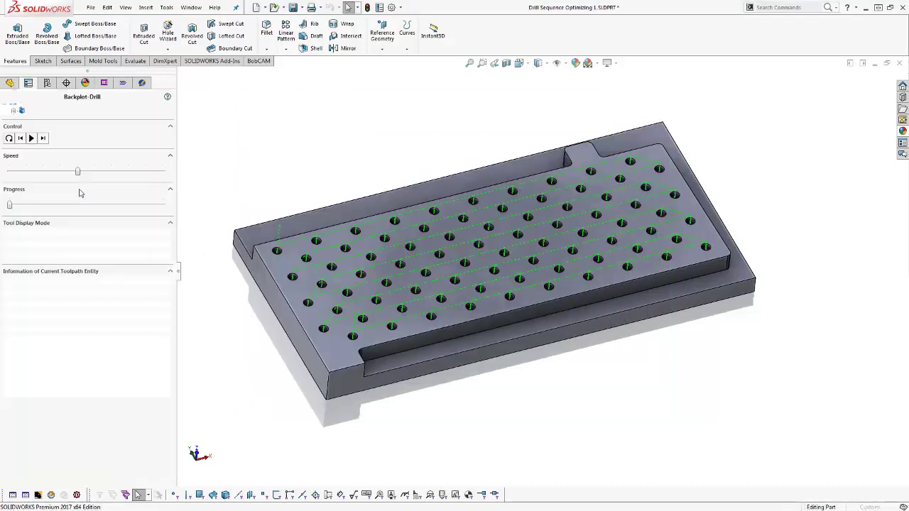
pyautogui.click(31, 138)
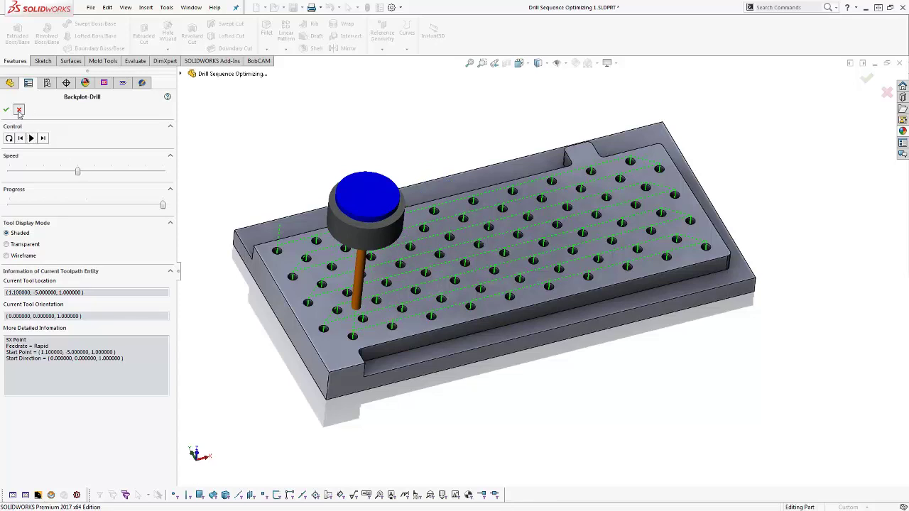
pyautogui.click(19, 110)
# Change the Mill Hole feature's machine sequence to Y Direction and recompute
pyautogui.rightClick(63, 154)
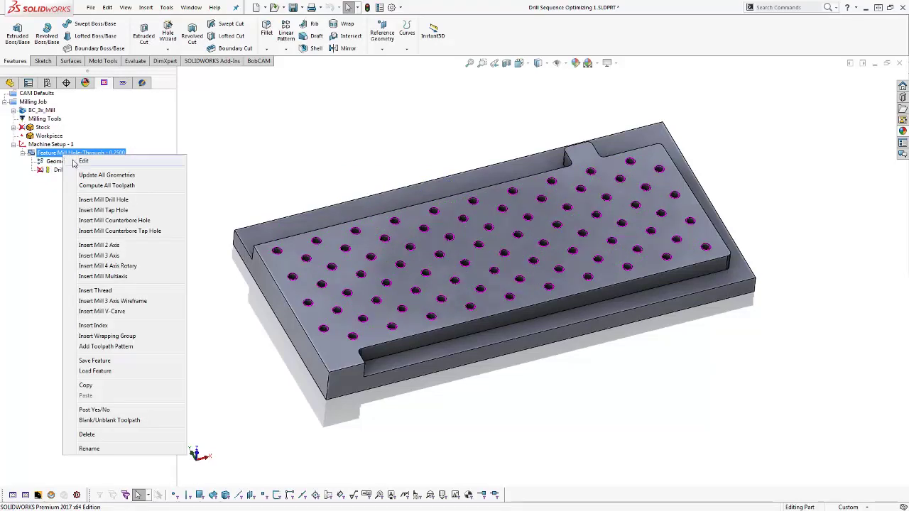
pyautogui.click(82, 158)
pyautogui.click(299, 134)
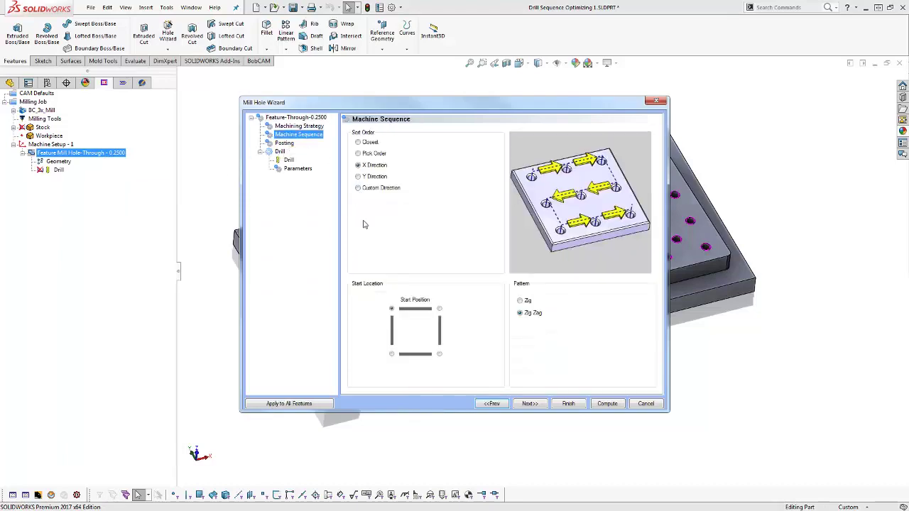
pyautogui.click(360, 177)
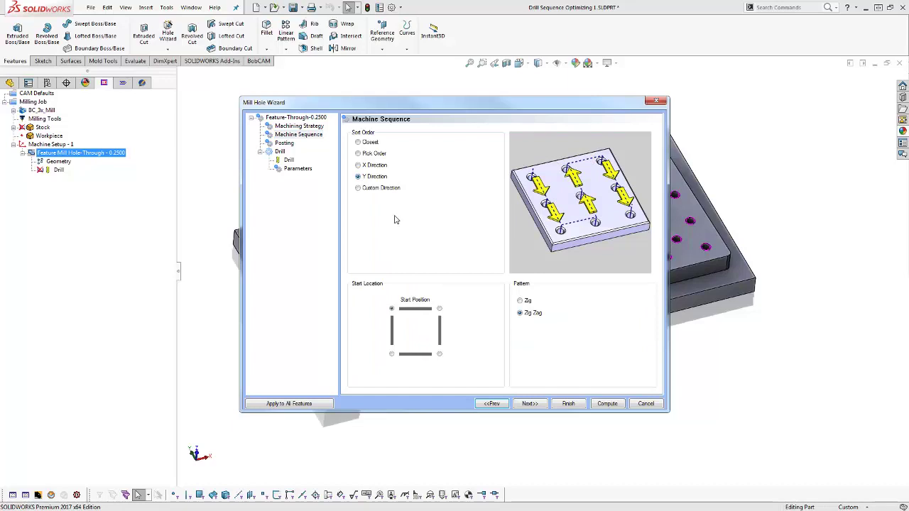
pyautogui.click(607, 404)
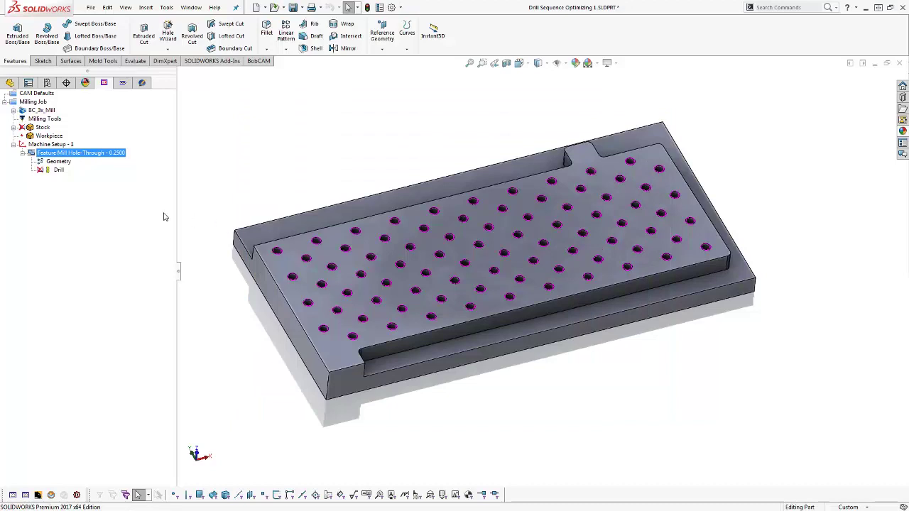
# Backplot the Drill operation to replay the new vertical zig-zag toolpath
pyautogui.click(61, 171)
pyautogui.rightClick(63, 172)
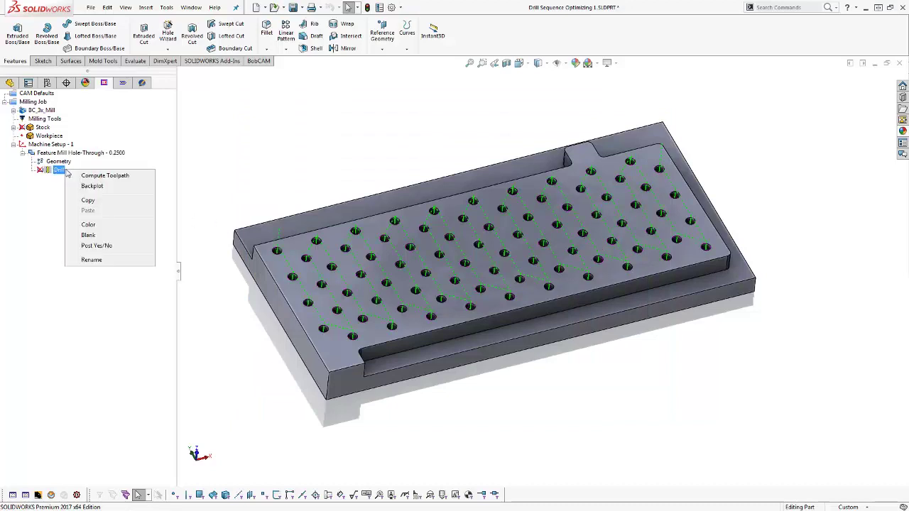
pyautogui.click(98, 186)
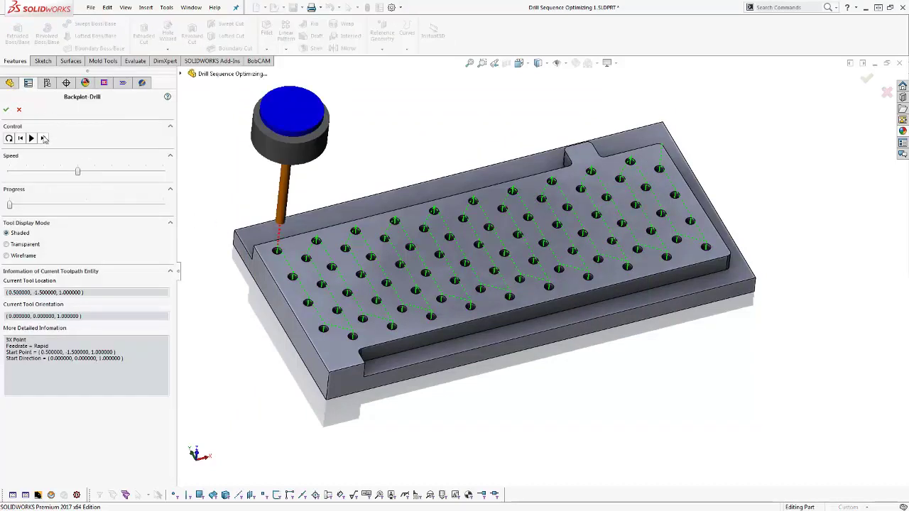
pyautogui.click(31, 138)
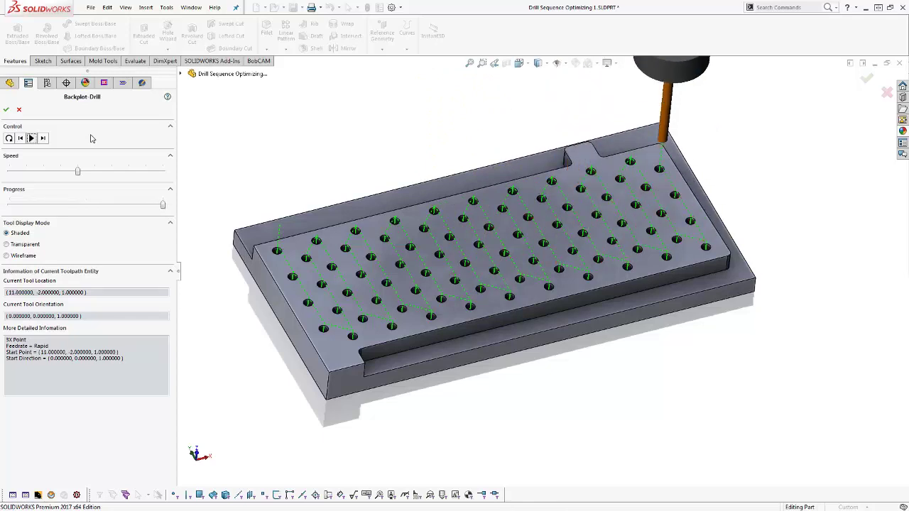
pyautogui.click(19, 110)
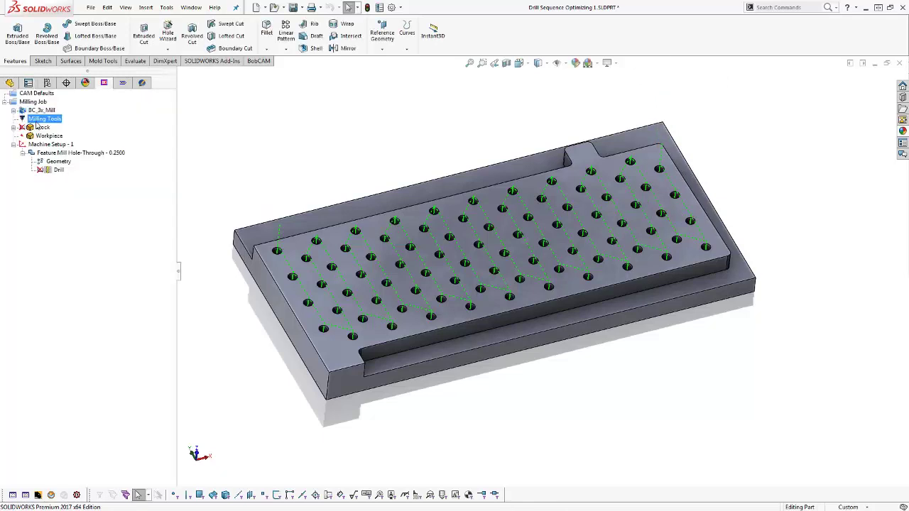
# Set the Mill Hole machine sequence to Custom Direction at a 45° angle and recompute
pyautogui.rightClick(54, 155)
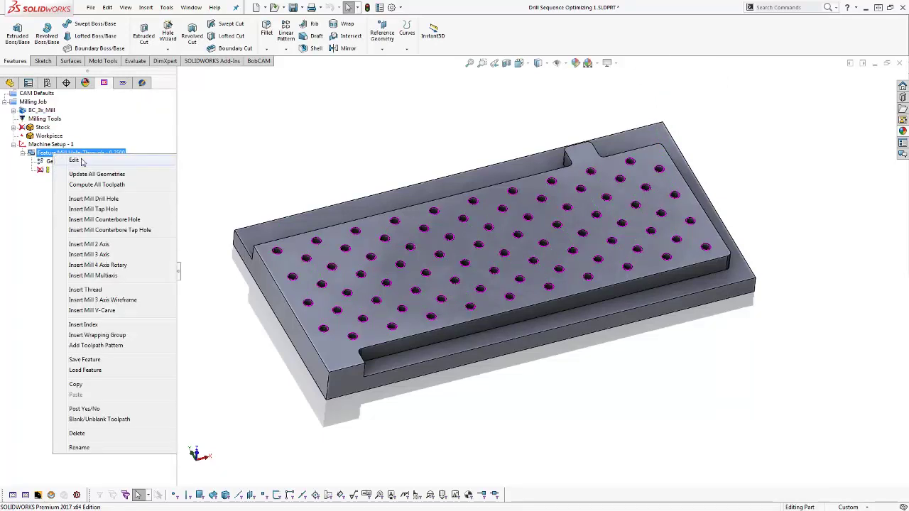
pyautogui.click(75, 161)
pyautogui.click(316, 135)
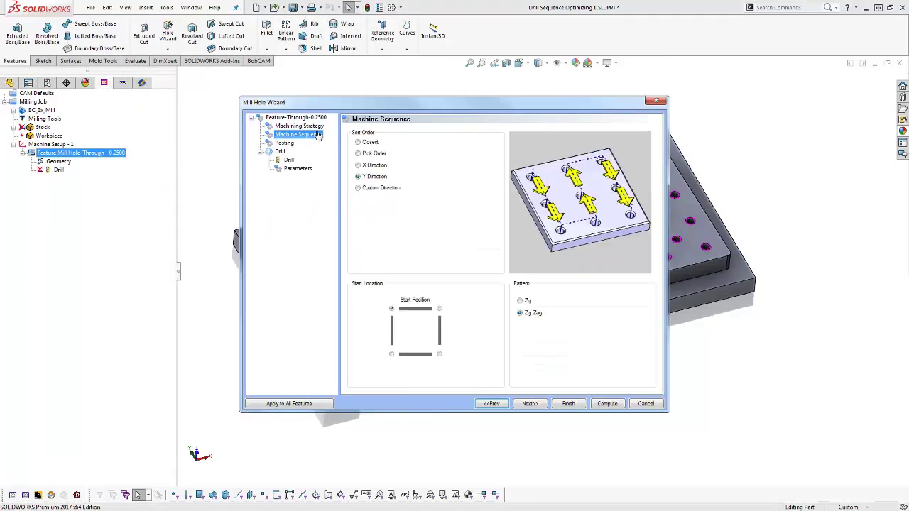
pyautogui.click(359, 189)
pyautogui.moveTo(478, 203); pyautogui.dragTo(435, 201)
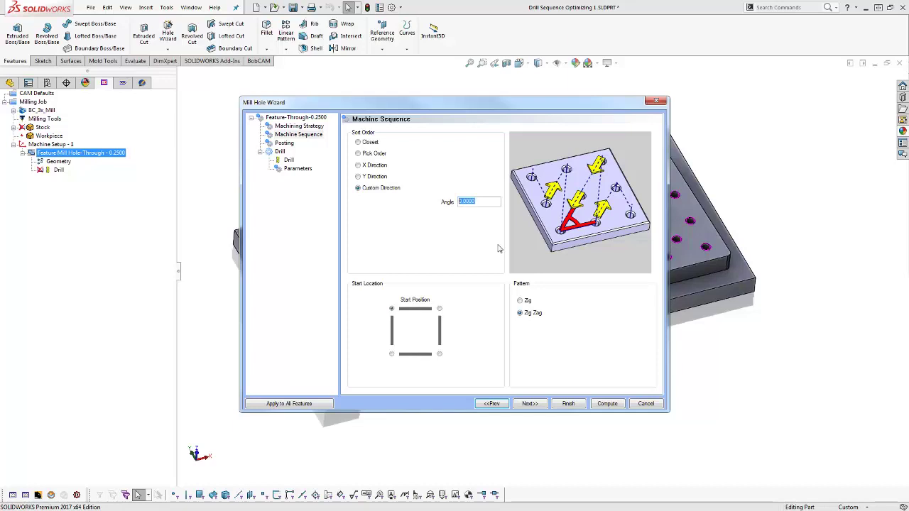
pyautogui.write('45')
pyautogui.click(607, 407)
# Backplot the Drill operation to replay the diagonal 45° hole order
pyautogui.click(59, 170)
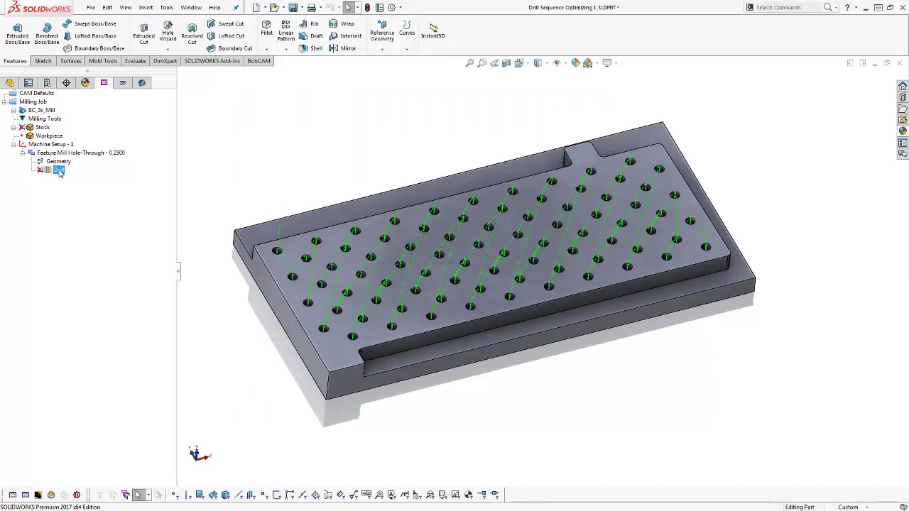
pyautogui.rightClick(59, 171)
pyautogui.click(95, 189)
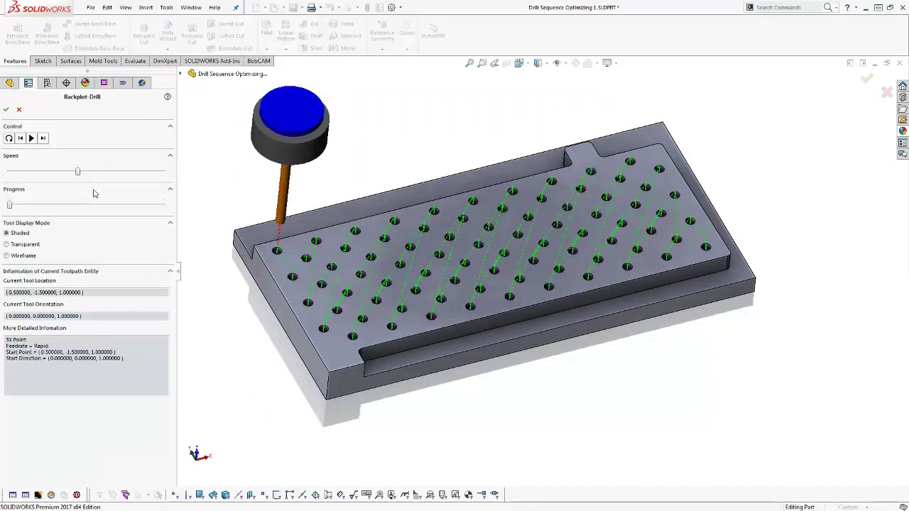
pyautogui.click(32, 138)
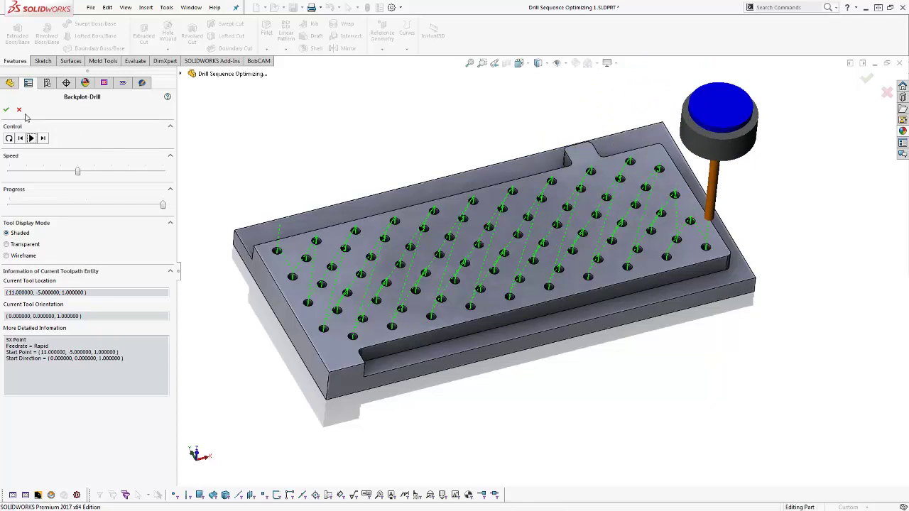
pyautogui.click(7, 110)
pyautogui.click(66, 153)
# Switch the Mill Hole machine sequence back to X Direction and recompute
pyautogui.rightClick(66, 154)
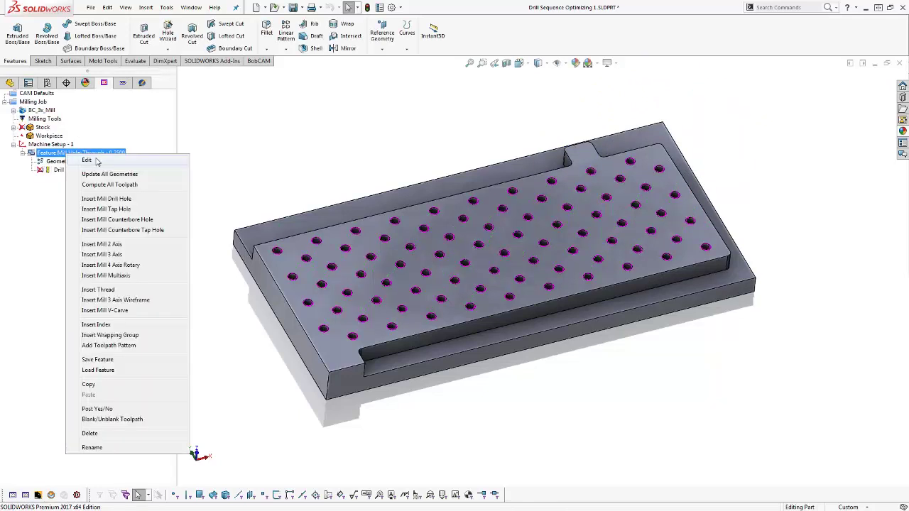
pyautogui.click(97, 162)
pyautogui.click(304, 135)
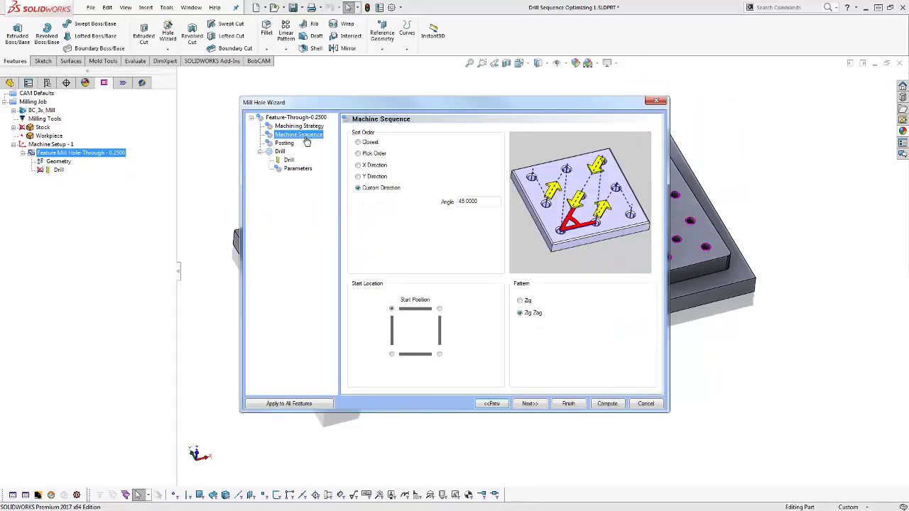
pyautogui.click(358, 165)
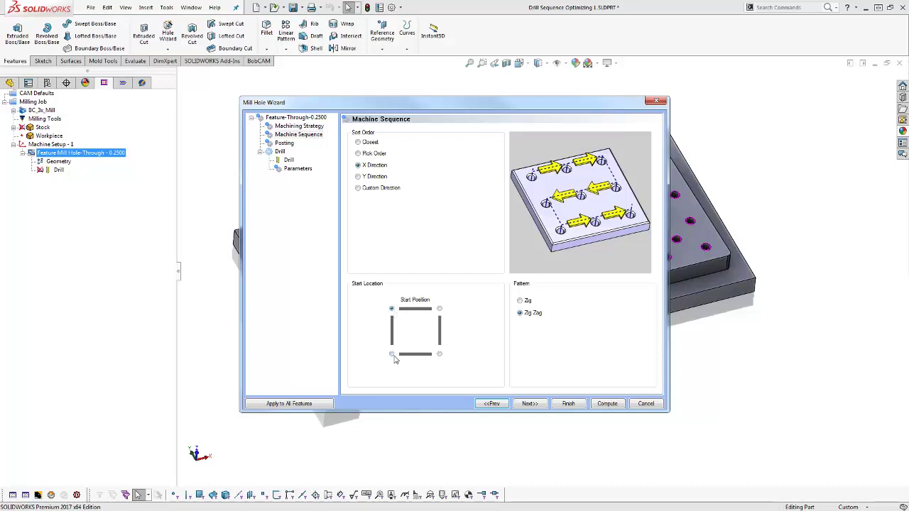
pyautogui.click(607, 404)
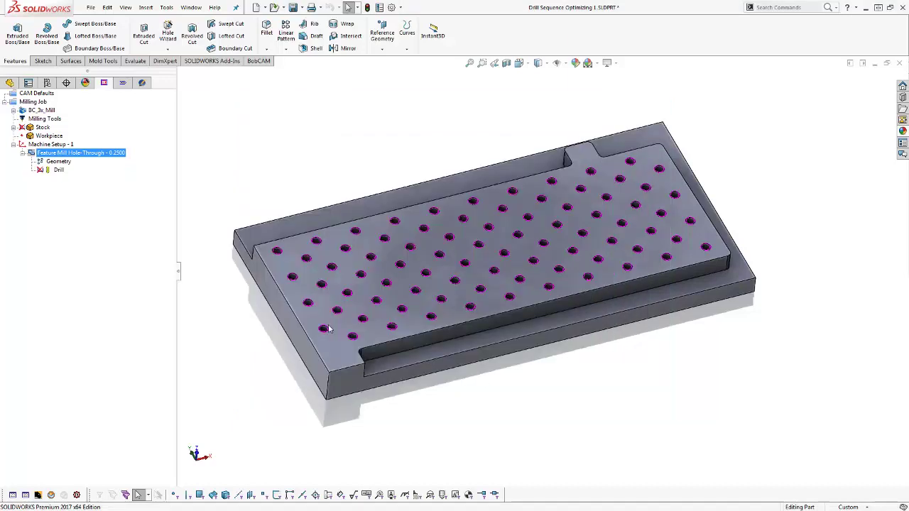
# Backplot the recomputed Drill toolpath, stepping the tool into the first hole
pyautogui.rightClick(61, 172)
pyautogui.click(88, 187)
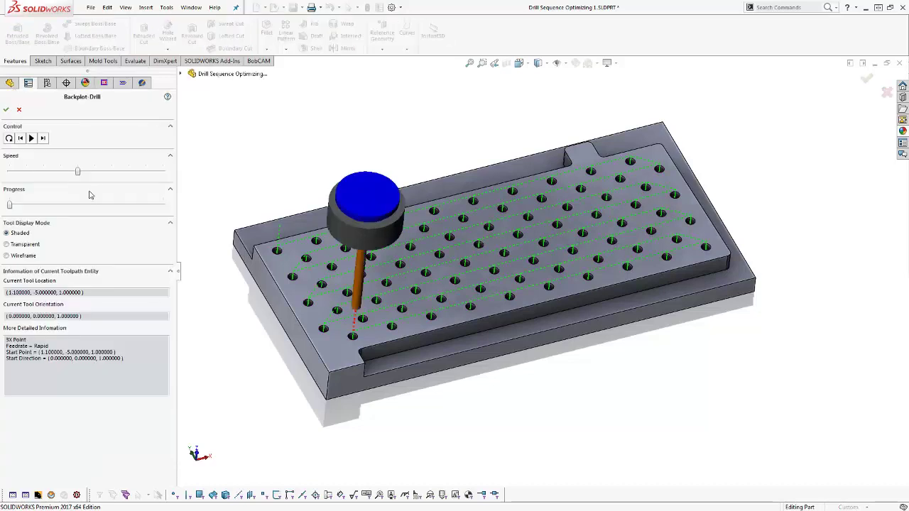
pyautogui.click(43, 138)
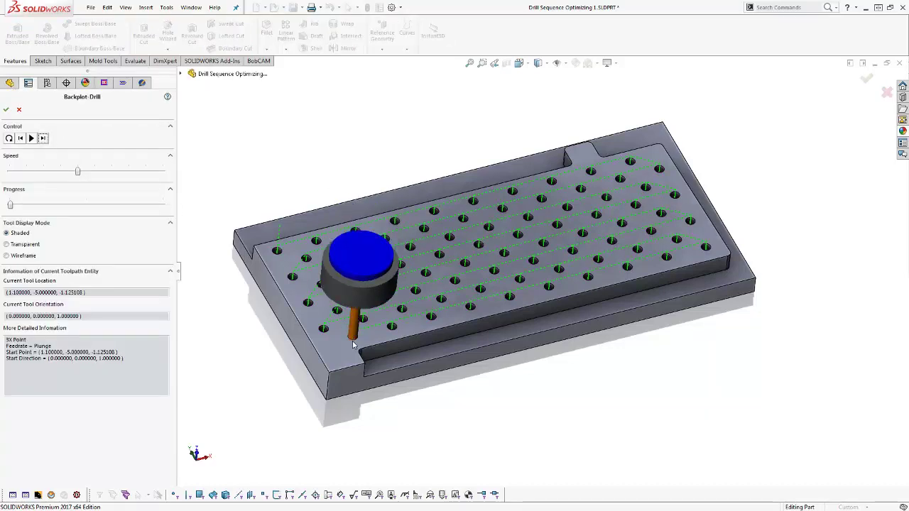
pyautogui.click(20, 110)
pyautogui.click(61, 154)
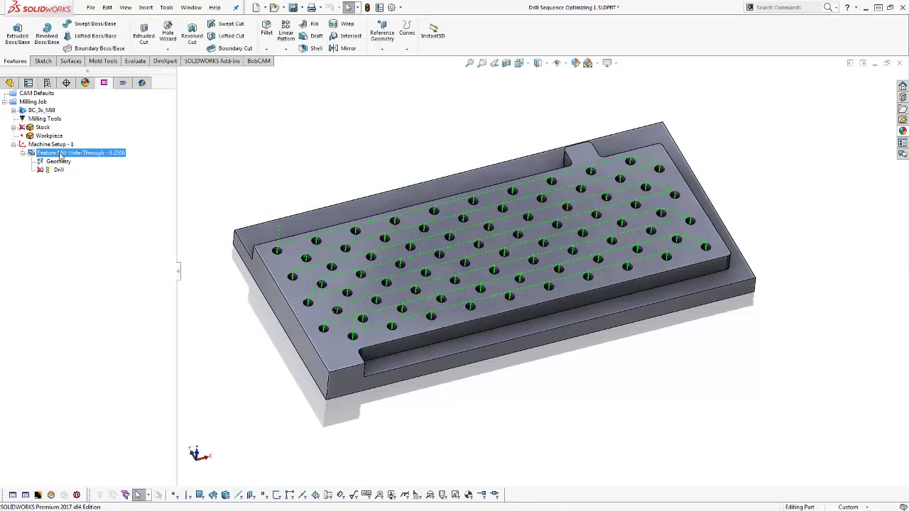
# Set the Mill Hole start position to the bottom-right corner and recompute
pyautogui.rightClick(61, 153)
pyautogui.click(91, 162)
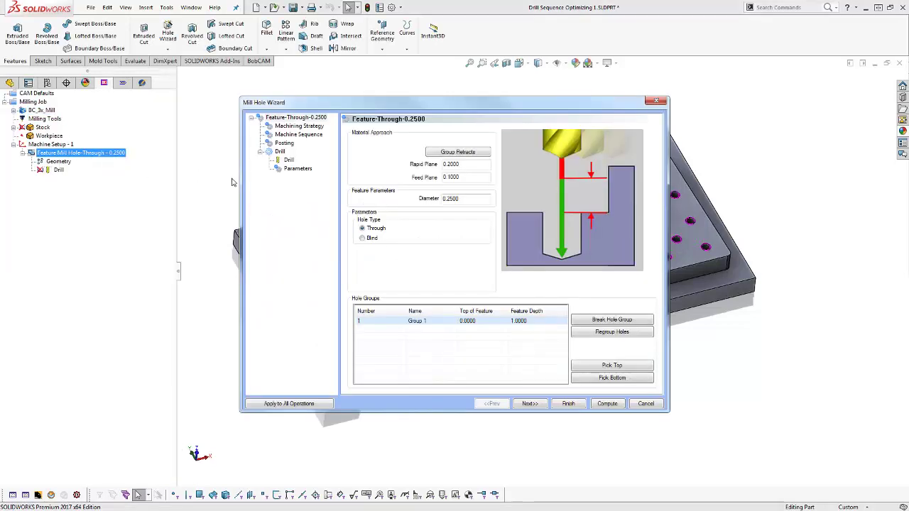
pyautogui.click(298, 134)
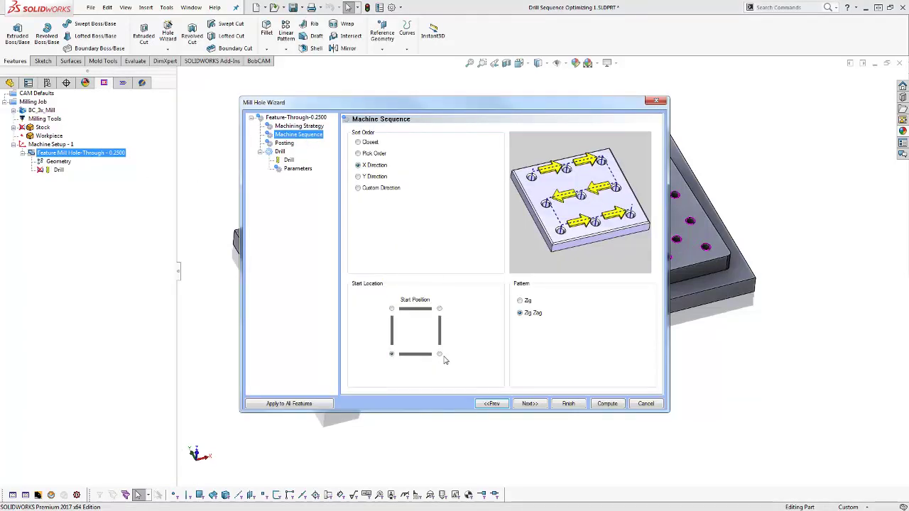
pyautogui.click(439, 353)
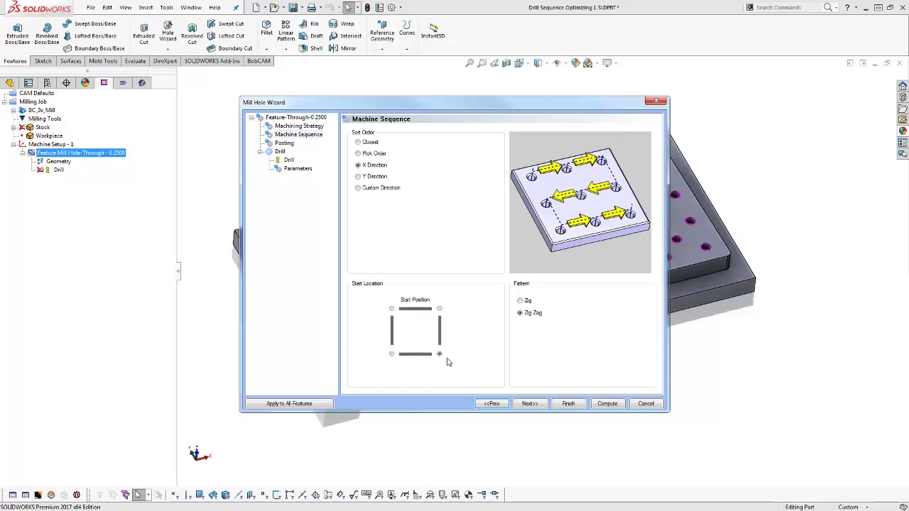
pyautogui.click(607, 403)
# Backplot the Drill operation and step the tool through the next hole
pyautogui.click(57, 170)
pyautogui.rightClick(56, 171)
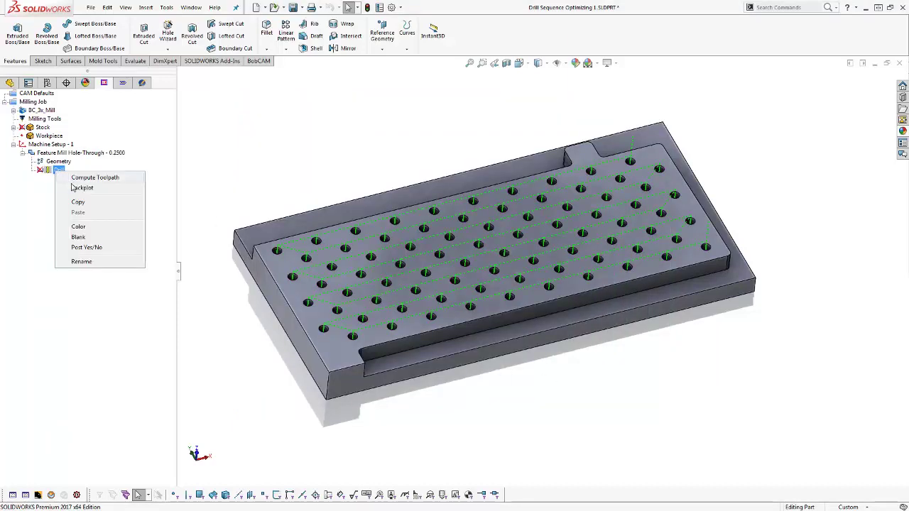
pyautogui.click(81, 188)
pyautogui.click(43, 138)
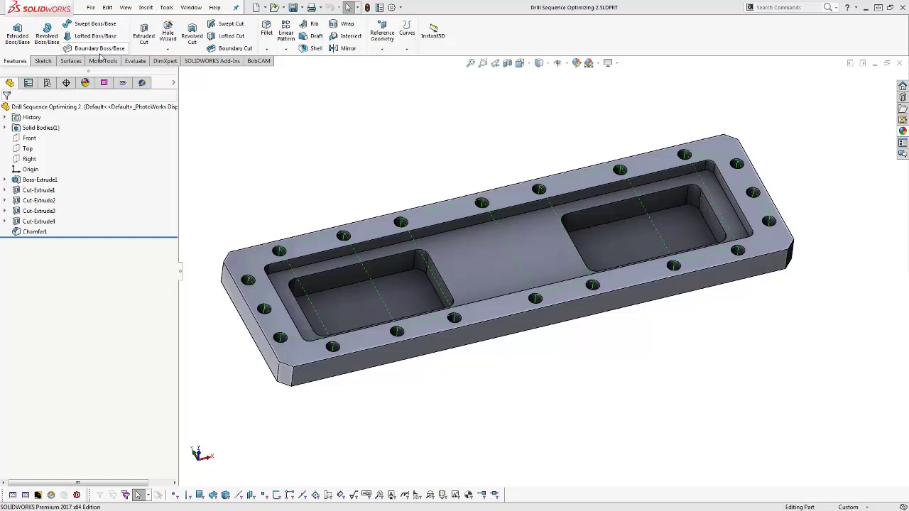
# Set the second part's Mill Hole-Through sequence to Closest, starting lower-left, and recompute
pyautogui.click(104, 82)
pyautogui.click(63, 153)
pyautogui.rightClick(63, 154)
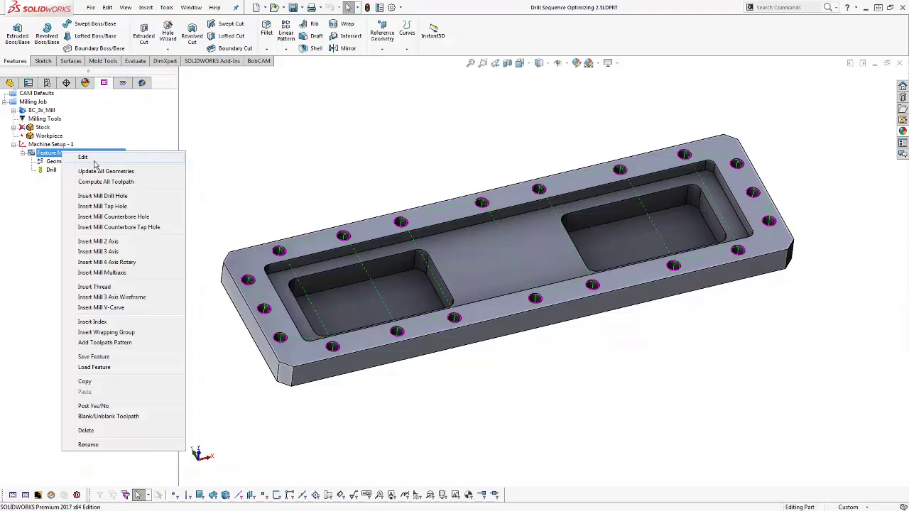
pyautogui.click(98, 164)
pyautogui.click(312, 135)
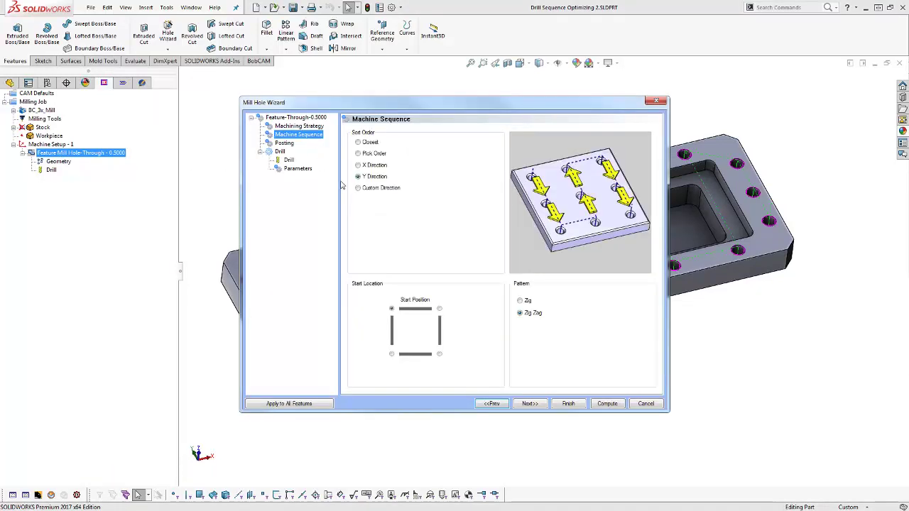
pyautogui.click(358, 143)
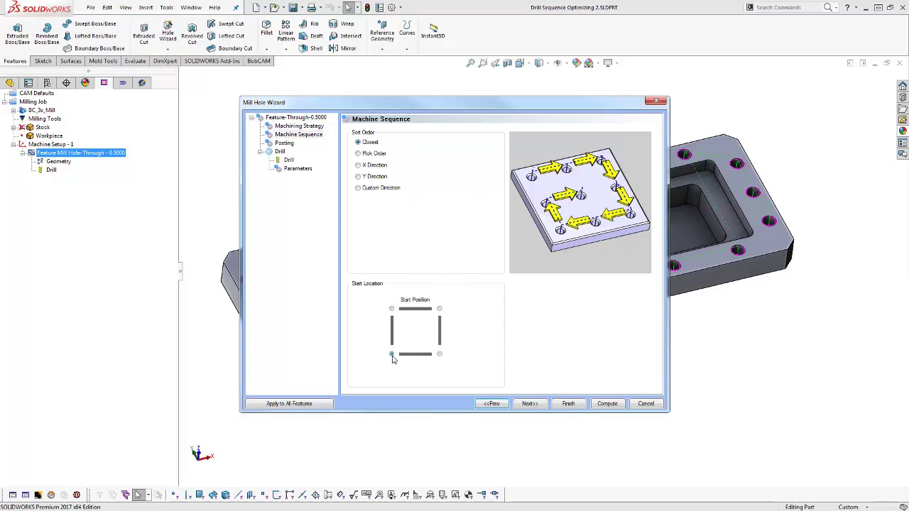
pyautogui.click(608, 404)
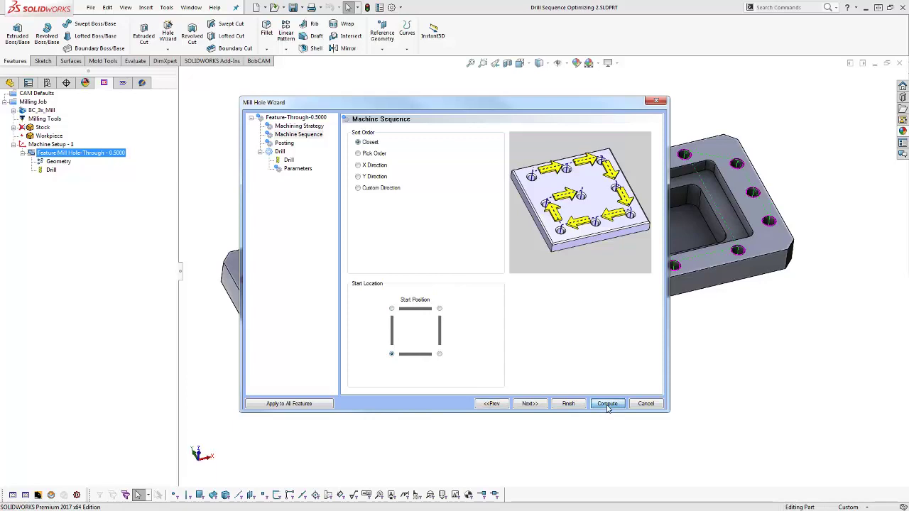
pyautogui.click(50, 170)
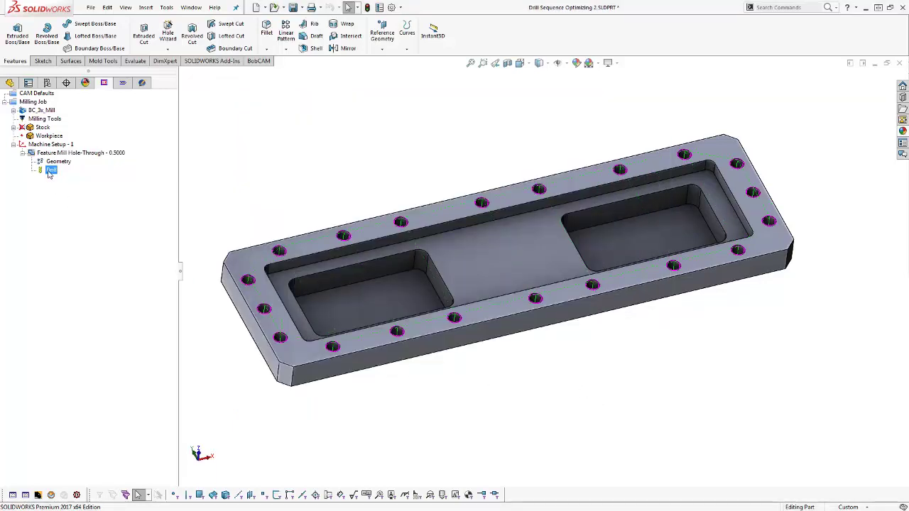
pyautogui.rightClick(52, 171)
pyautogui.click(80, 191)
pyautogui.click(31, 138)
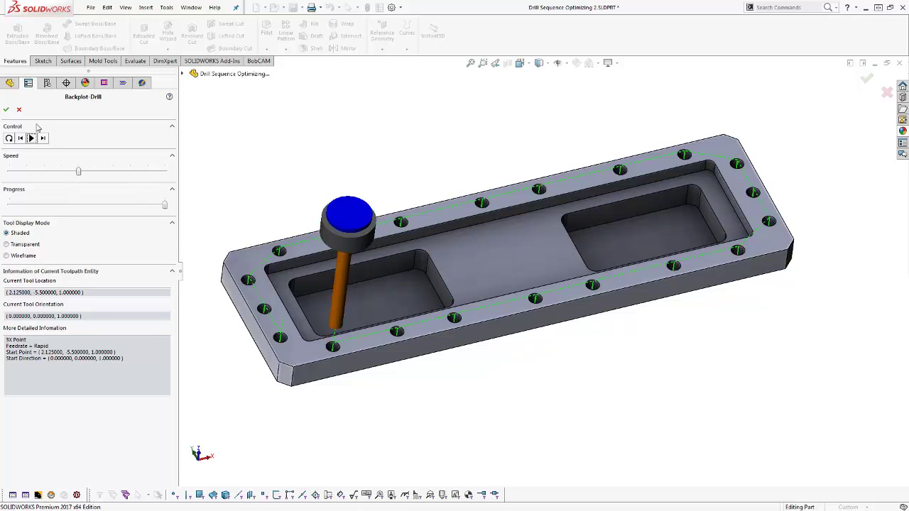
pyautogui.click(19, 110)
pyautogui.scroll(-1, 669, 340)
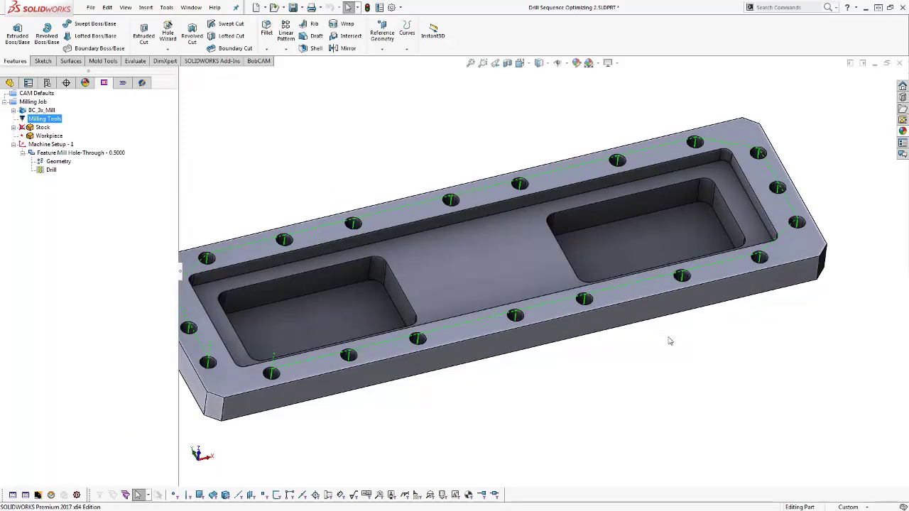
pyautogui.scroll(3, 716, 335)
pyautogui.moveTo(593, 350); pyautogui.dragTo(604, 328, button='middle')
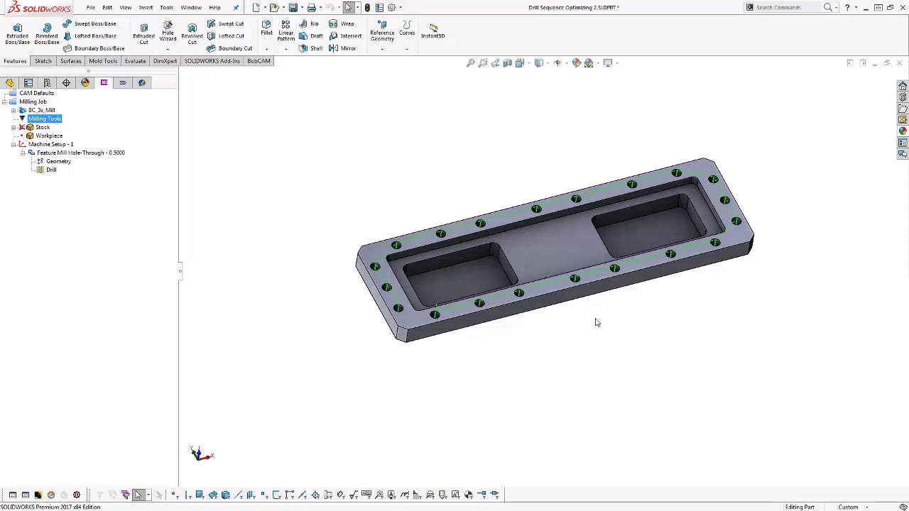
pyautogui.moveTo(595, 321)
pyautogui.mouseDown(button='middle')
pyautogui.moveTo(588, 359)
pyautogui.moveTo(587, 326)
pyautogui.mouseUp(button='middle')
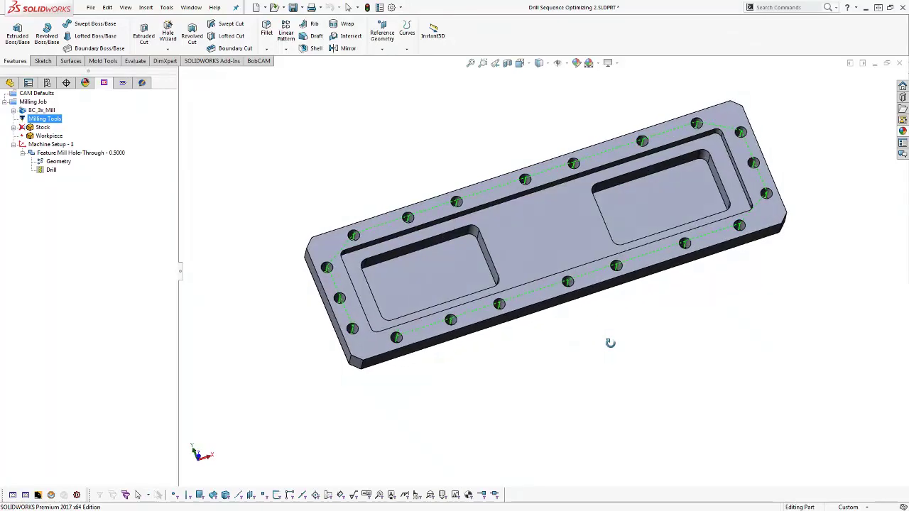
# Switch the Mill Hole-Through machine sequence to Pick Order and begin picking holes
pyautogui.click(68, 152)
pyautogui.rightClick(59, 153)
pyautogui.click(87, 162)
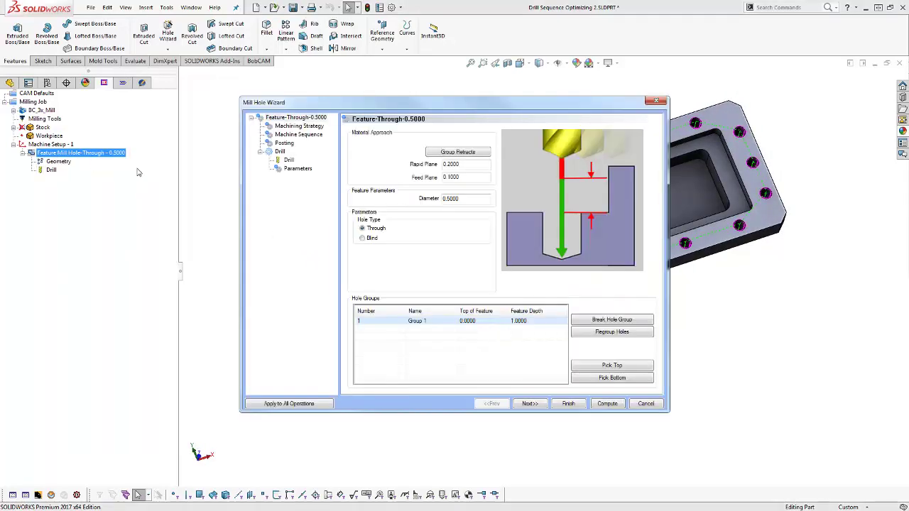
pyautogui.click(304, 137)
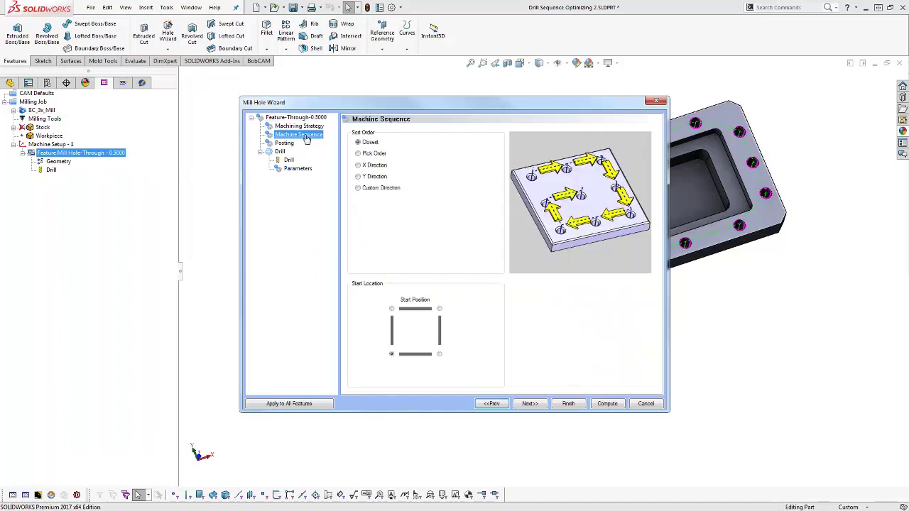
pyautogui.click(358, 154)
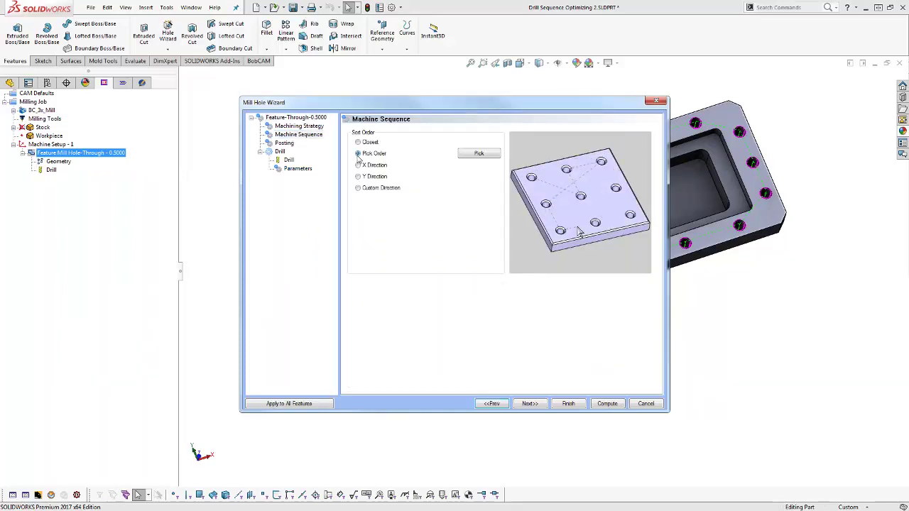
pyautogui.click(478, 155)
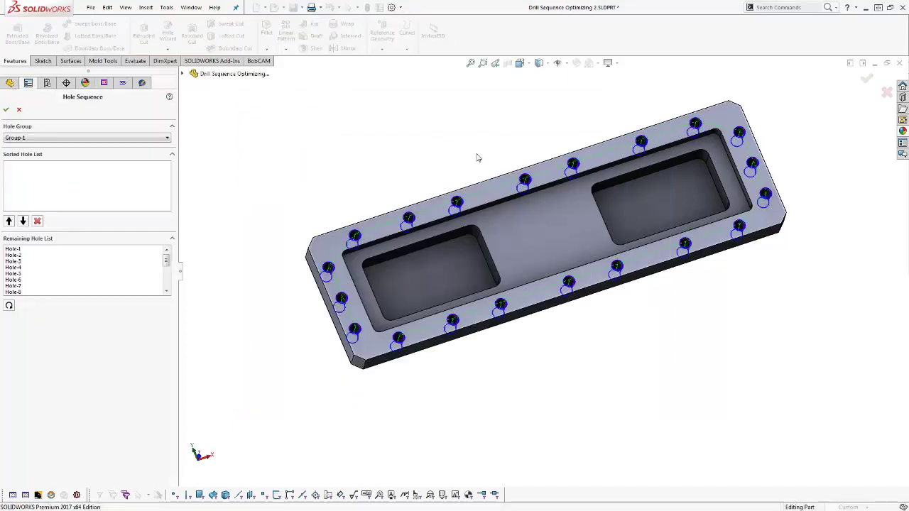
# Pick Holes 14, 15, 20, 16, 4, 3, 2, 1 and 13 in that order
pyautogui.click(457, 203)
pyautogui.click(409, 218)
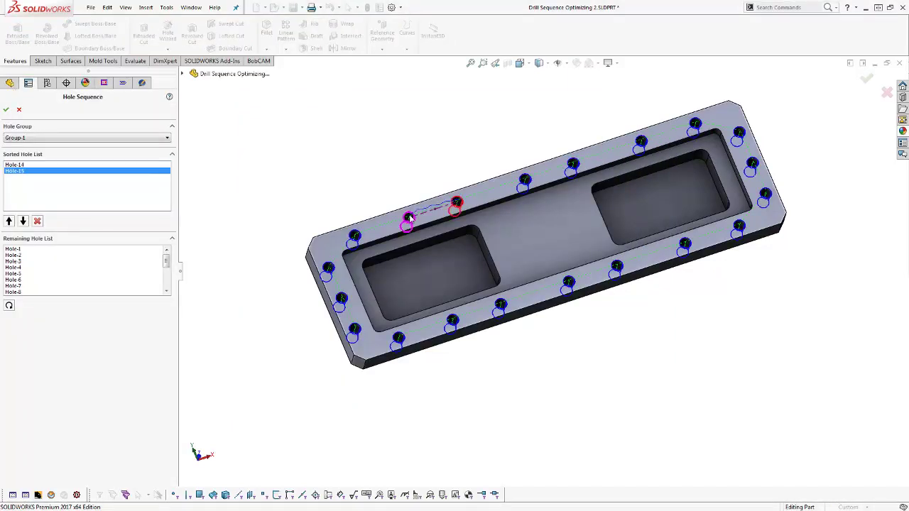
pyautogui.click(355, 235)
pyautogui.click(328, 268)
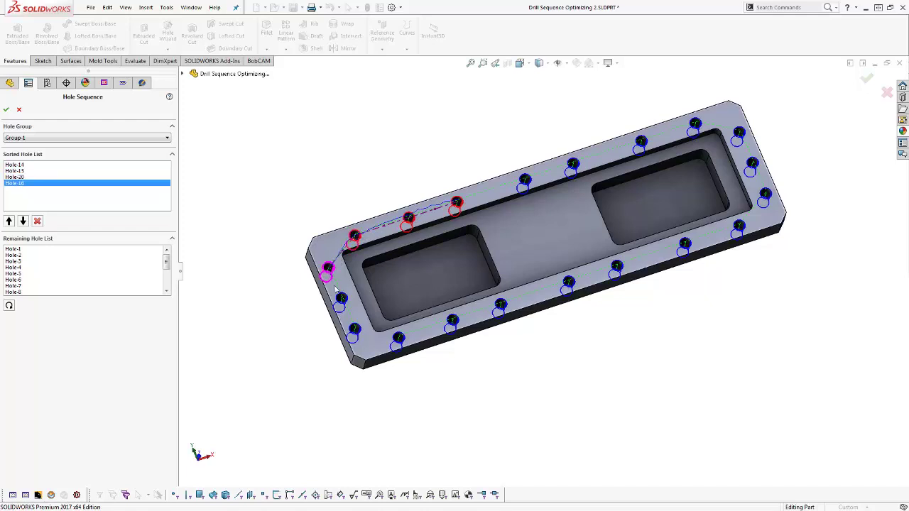
pyautogui.click(340, 299)
pyautogui.click(354, 330)
pyautogui.click(397, 340)
pyautogui.click(453, 325)
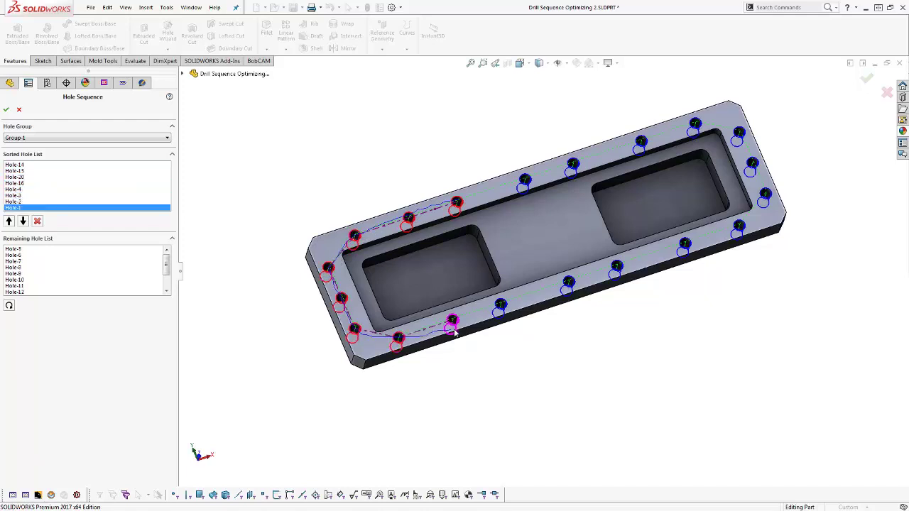
pyautogui.click(500, 305)
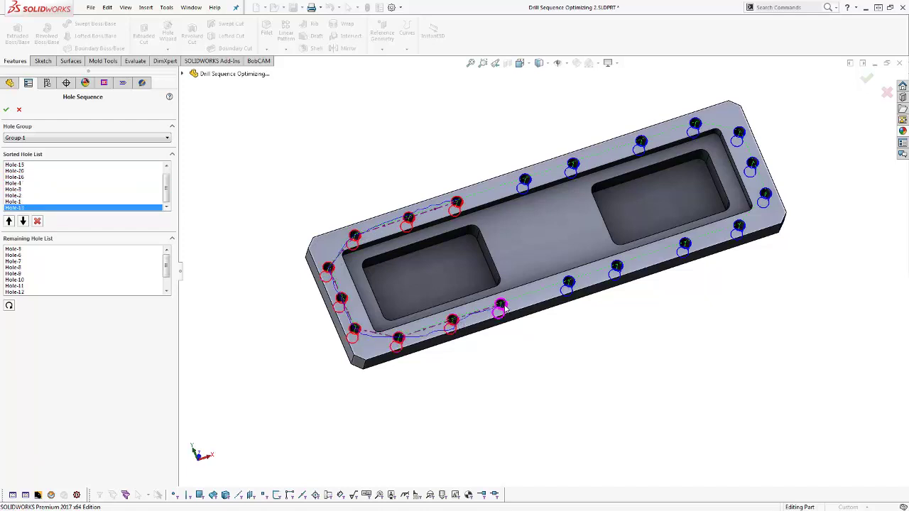
# Pick the remaining far-edge, right-end and near-edge holes, then confirm the order
pyautogui.click(523, 184)
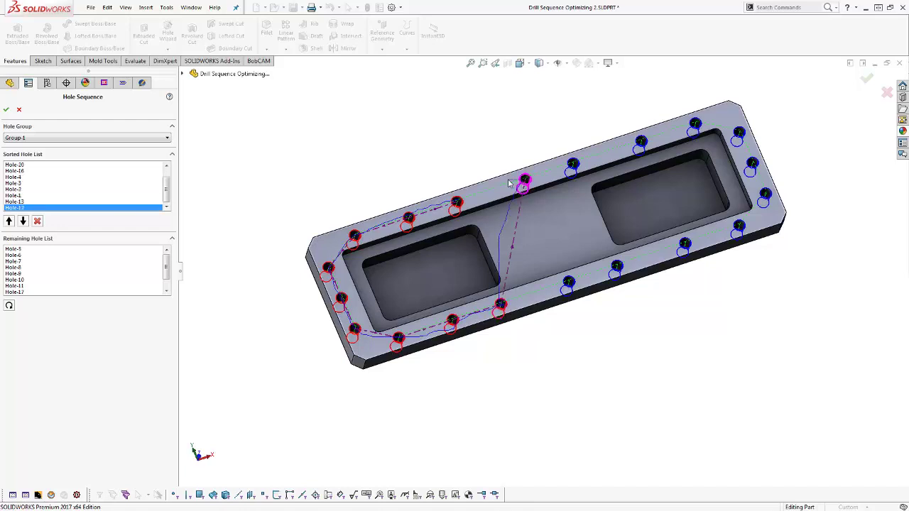
pyautogui.click(572, 165)
pyautogui.click(640, 141)
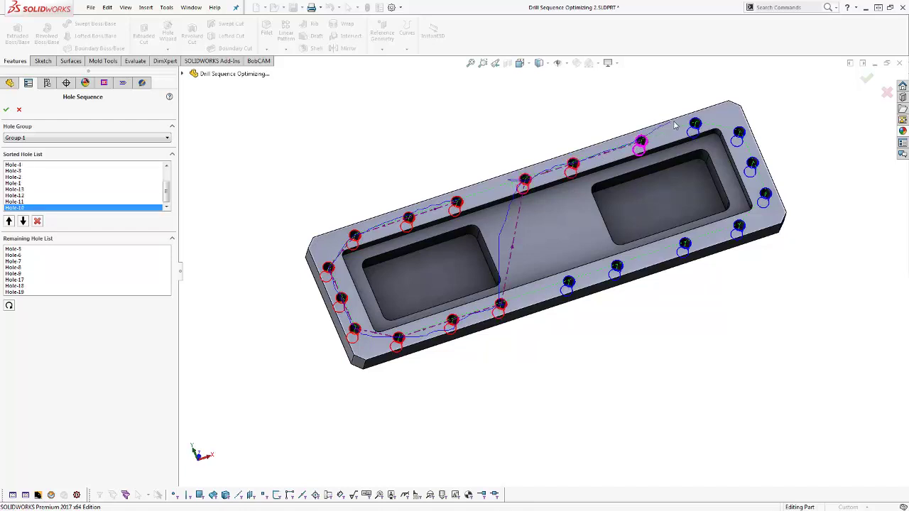
pyautogui.click(695, 125)
pyautogui.click(739, 134)
pyautogui.click(752, 164)
pyautogui.click(765, 195)
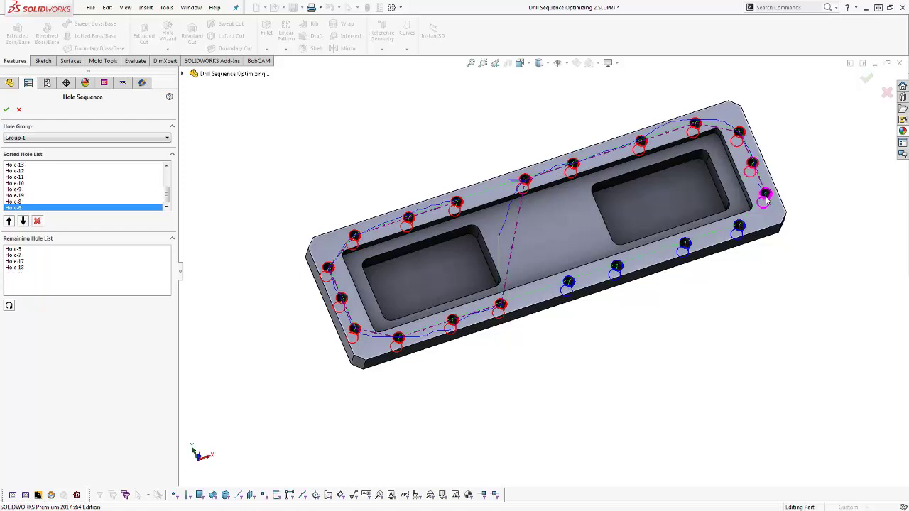
pyautogui.click(740, 226)
pyautogui.click(685, 243)
pyautogui.click(616, 266)
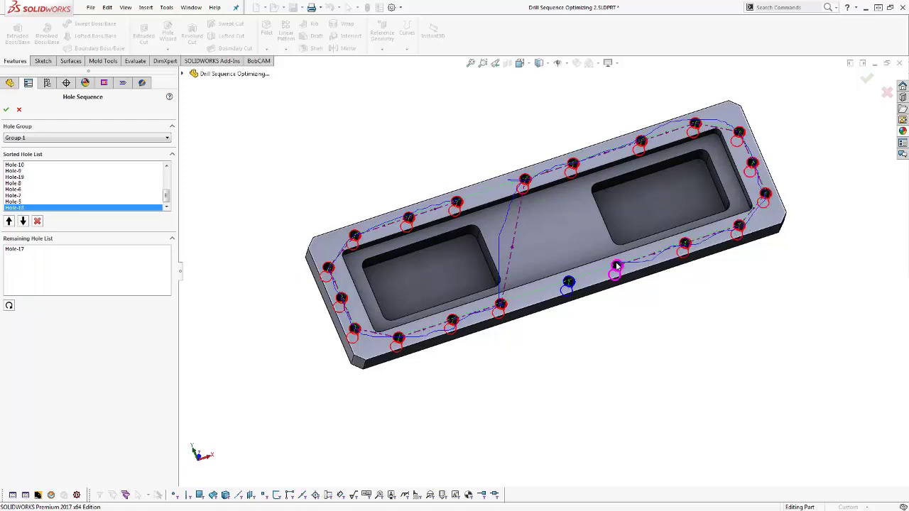
pyautogui.click(569, 282)
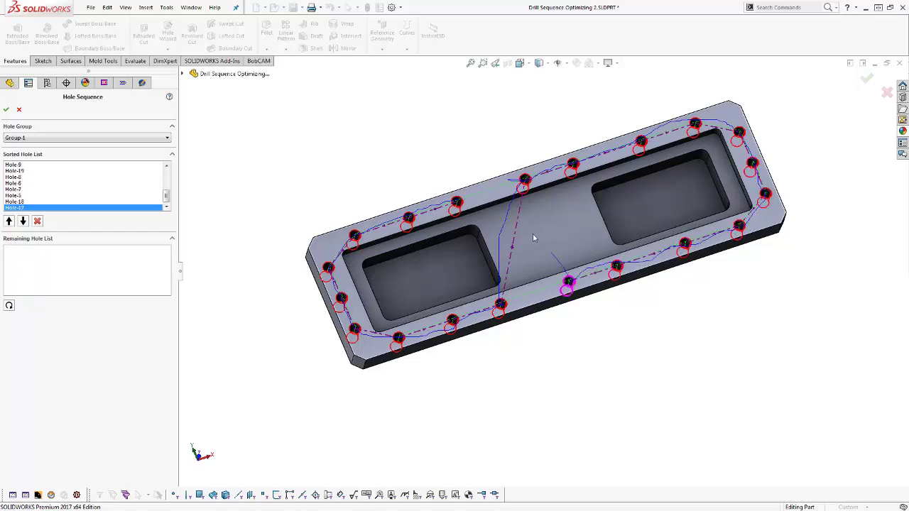
pyautogui.click(5, 112)
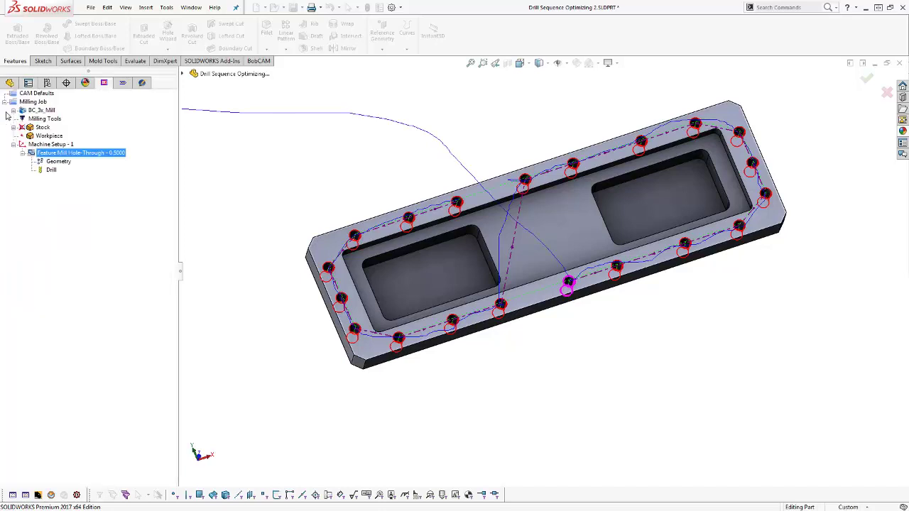
# Recompute the drill toolpath in the picked order and play its backplot
pyautogui.click(607, 404)
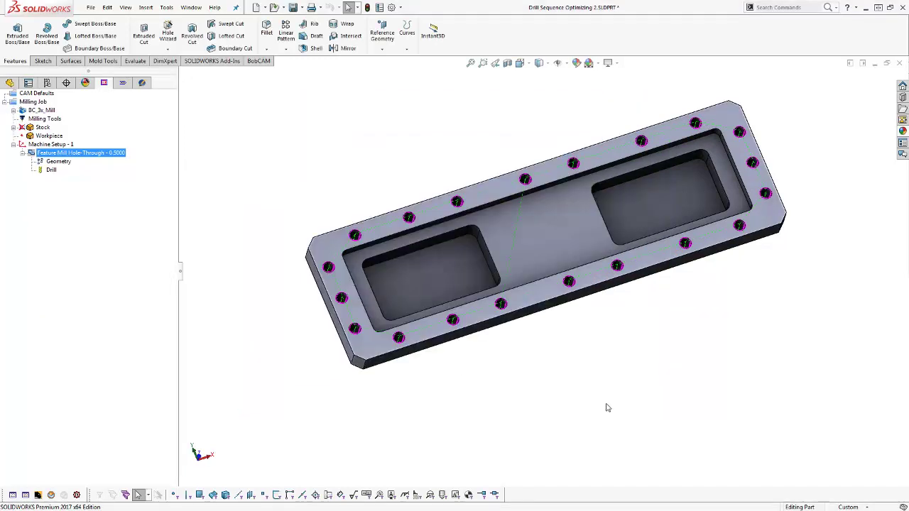
pyautogui.rightClick(51, 170)
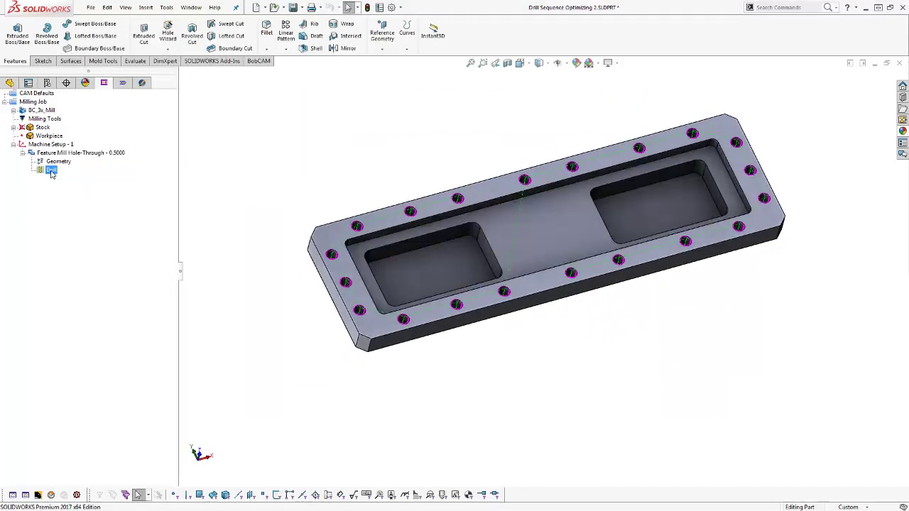
pyautogui.click(80, 189)
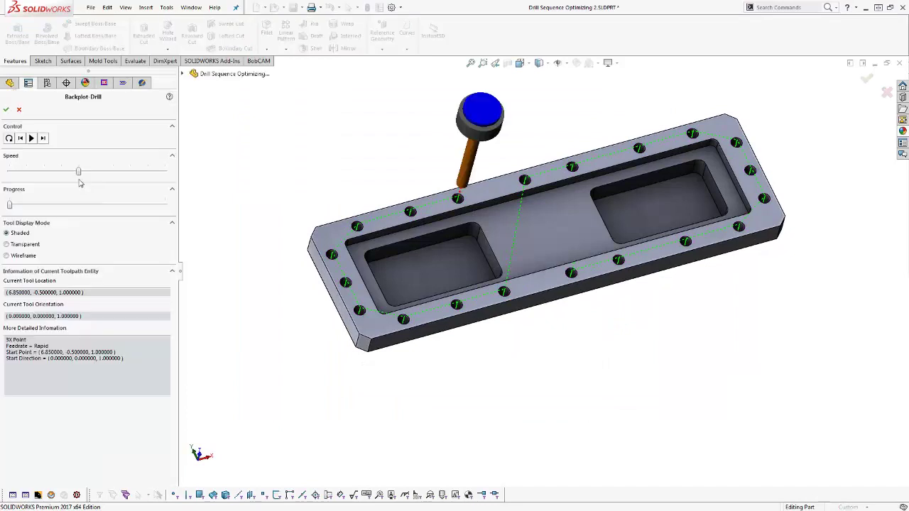
pyautogui.click(32, 137)
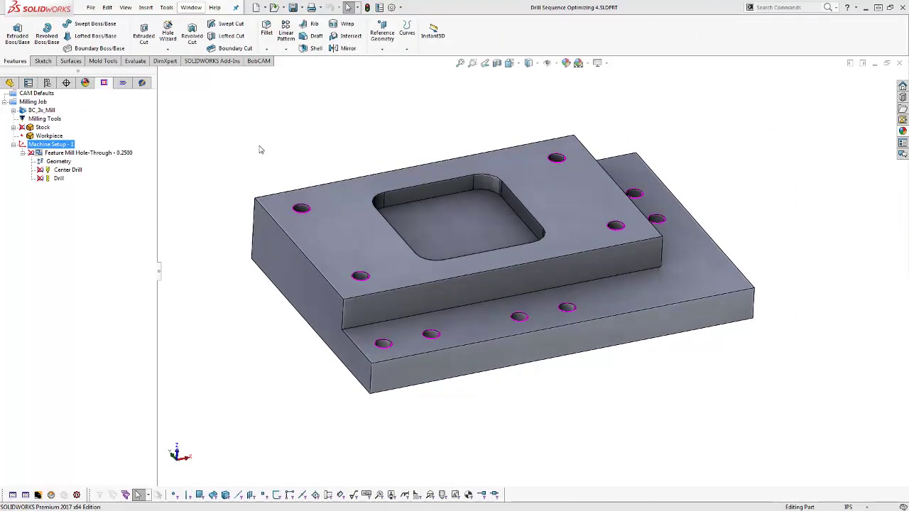
# Turn off Reverse Each Operation on the hole feature and recompute with Pick Order
pyautogui.click(79, 152)
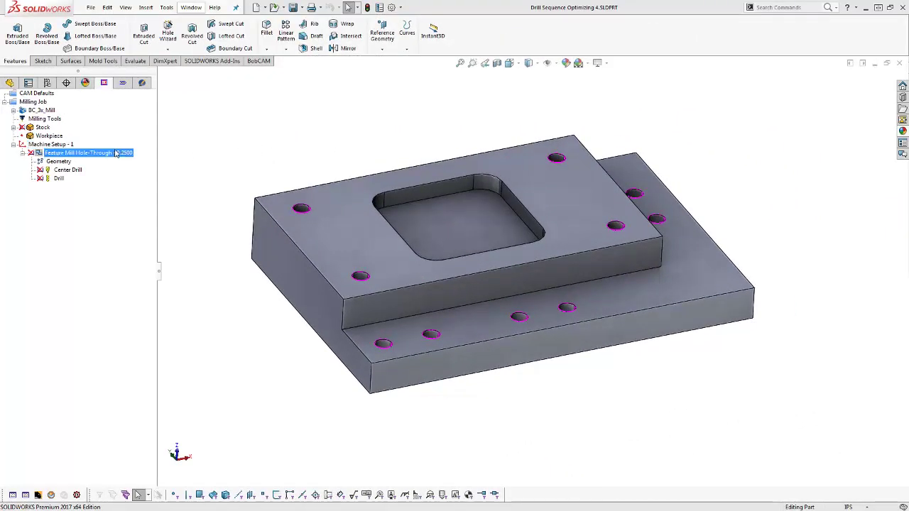
pyautogui.rightClick(74, 153)
pyautogui.click(96, 158)
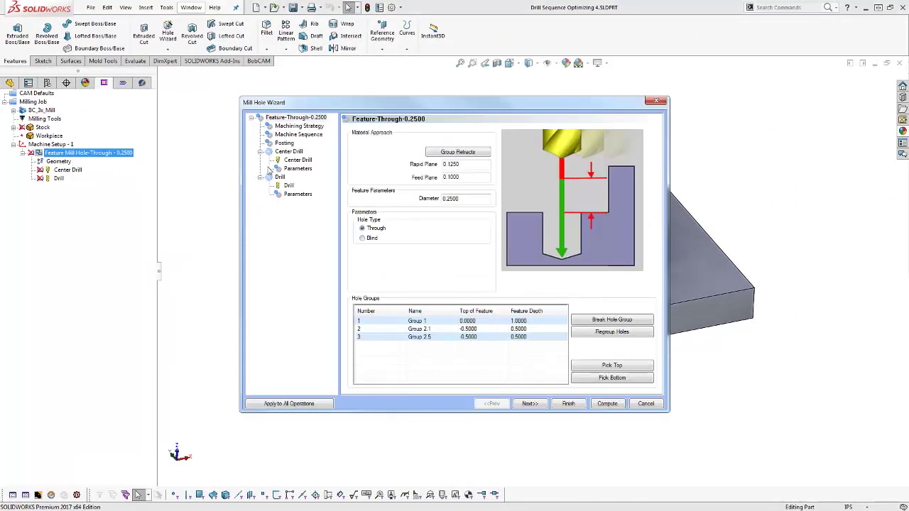
pyautogui.click(306, 135)
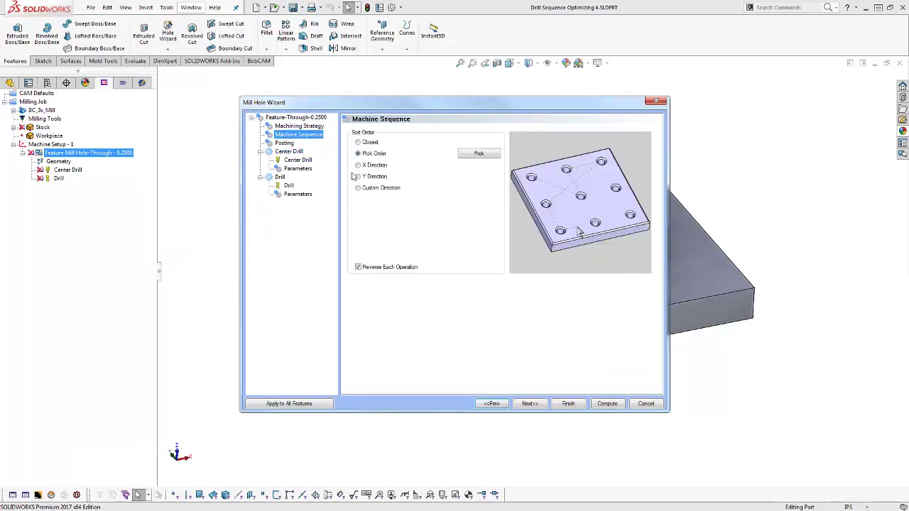
pyautogui.click(359, 268)
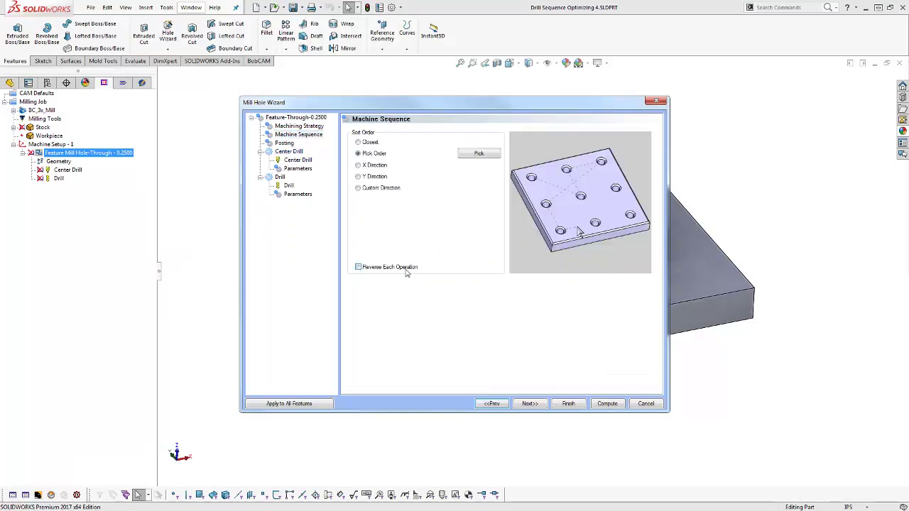
pyautogui.click(612, 403)
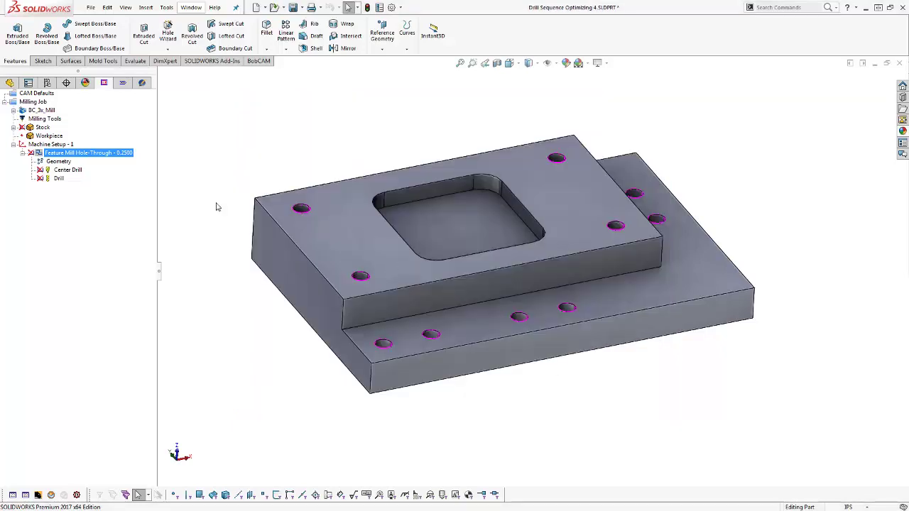
# Backplot the Center Drill toolpath, stepping hole by hole through its visiting order
pyautogui.rightClick(71, 171)
pyautogui.click(98, 188)
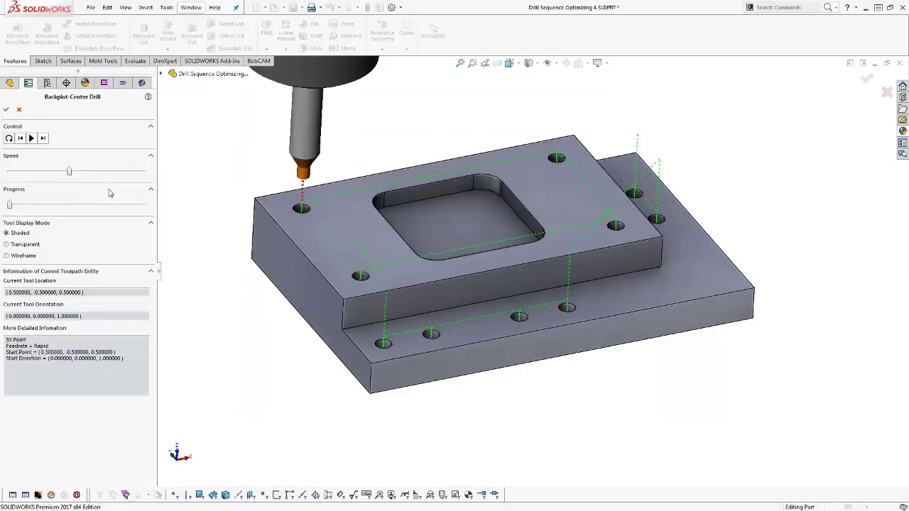
pyautogui.click(43, 139)
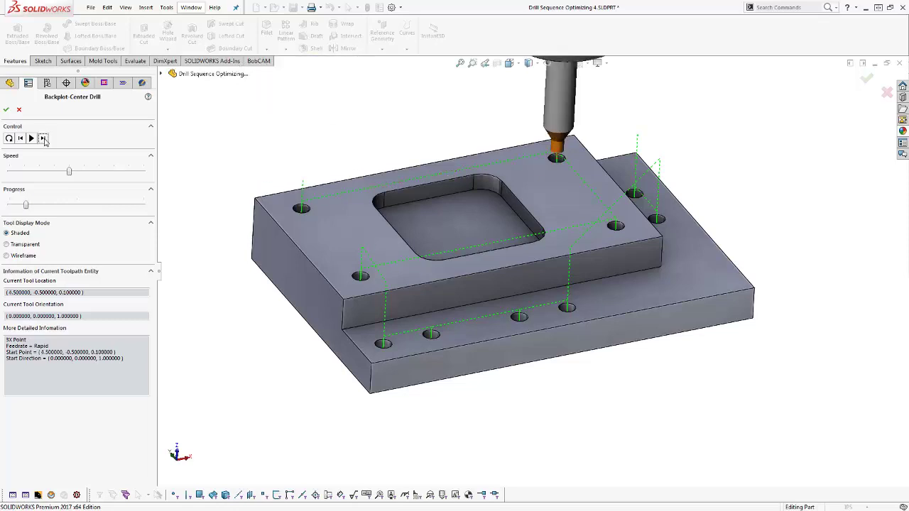
pyautogui.click(43, 139)
pyautogui.click(43, 139)
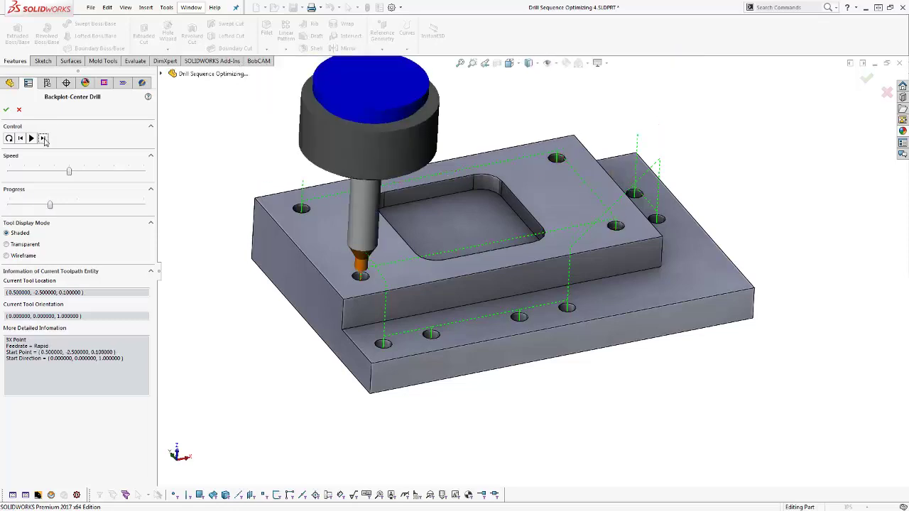
pyautogui.click(44, 139)
pyautogui.click(43, 140)
pyautogui.click(43, 139)
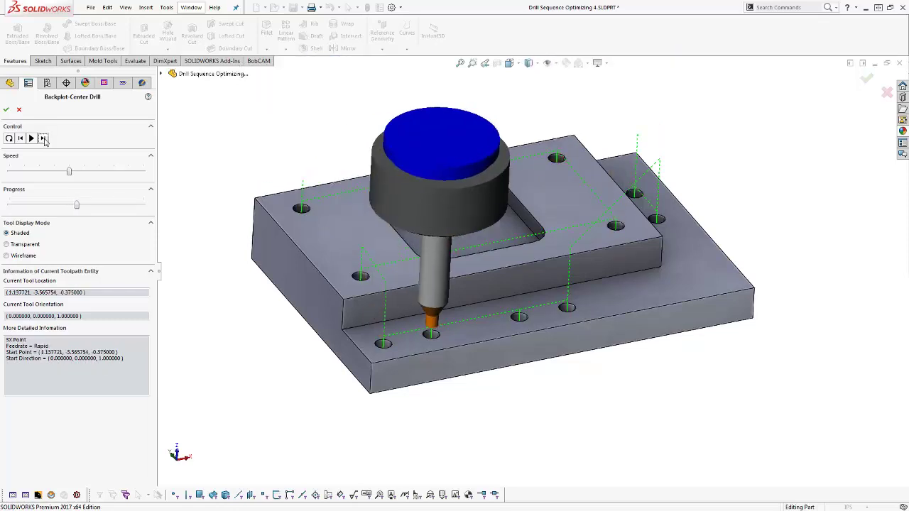
pyautogui.click(44, 139)
pyautogui.click(44, 139)
pyautogui.click(43, 140)
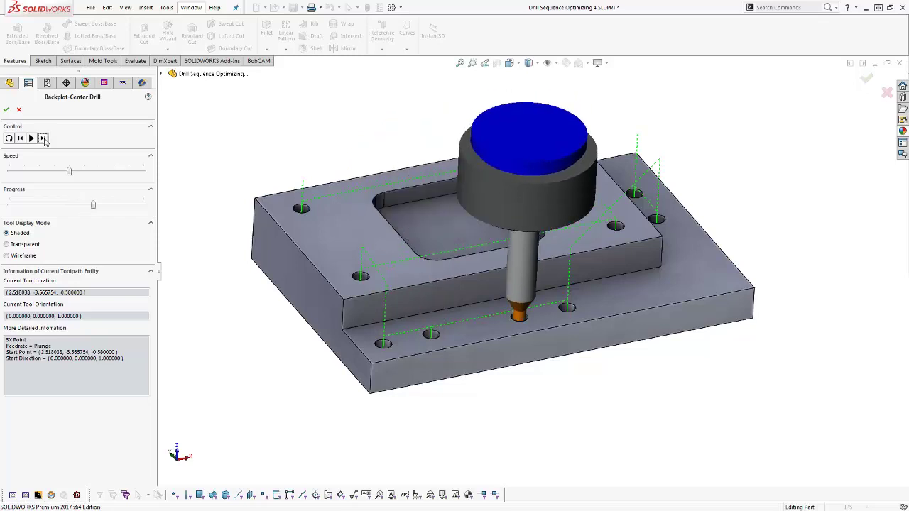
pyautogui.click(43, 139)
pyautogui.click(43, 139)
pyautogui.click(43, 139)
pyautogui.click(43, 139)
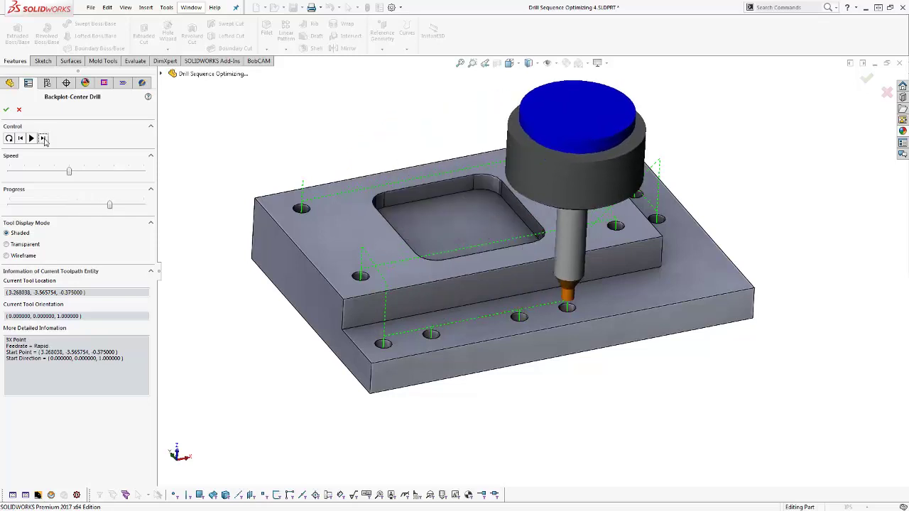
pyautogui.click(43, 139)
pyautogui.click(43, 139)
pyautogui.click(43, 139)
pyautogui.click(43, 139)
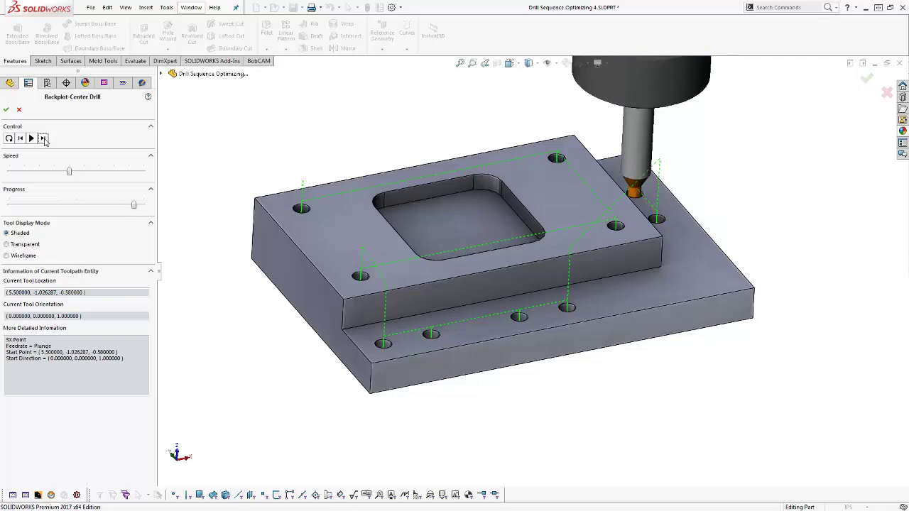
pyautogui.click(44, 139)
pyautogui.click(43, 139)
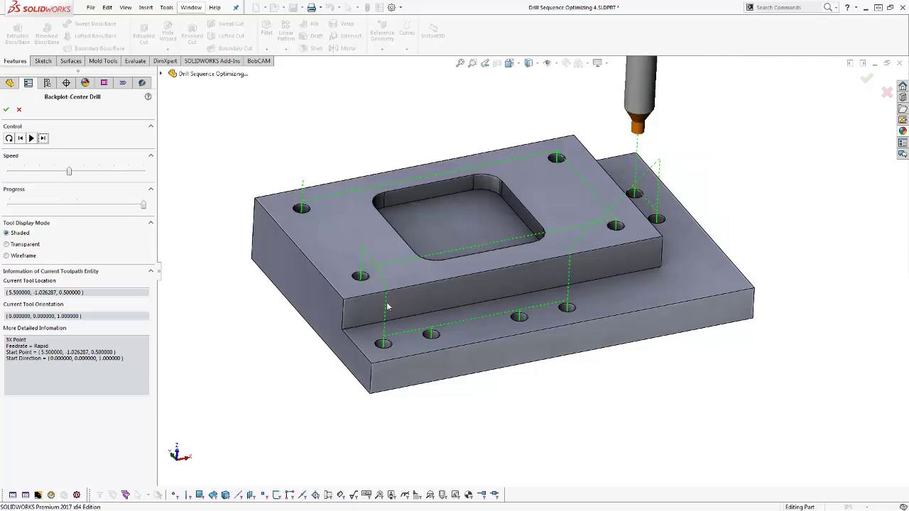
pyautogui.click(7, 109)
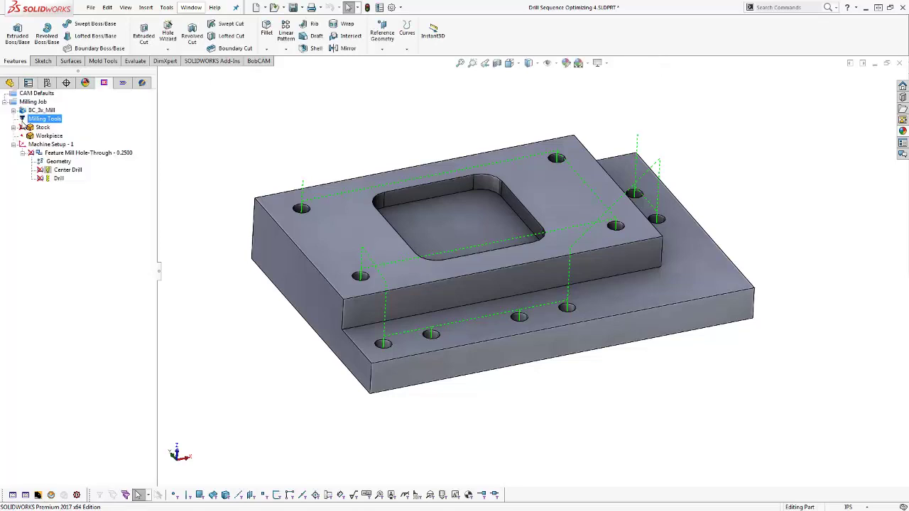
# Backplot the Drill toolpath, stepping hole by hole toward the final holes
pyautogui.rightClick(57, 179)
pyautogui.click(86, 194)
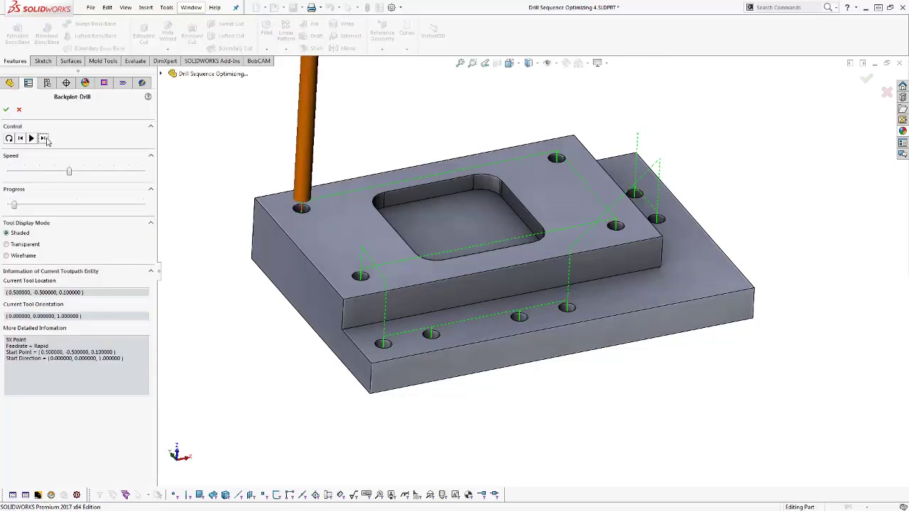
pyautogui.click(43, 139)
pyautogui.click(43, 138)
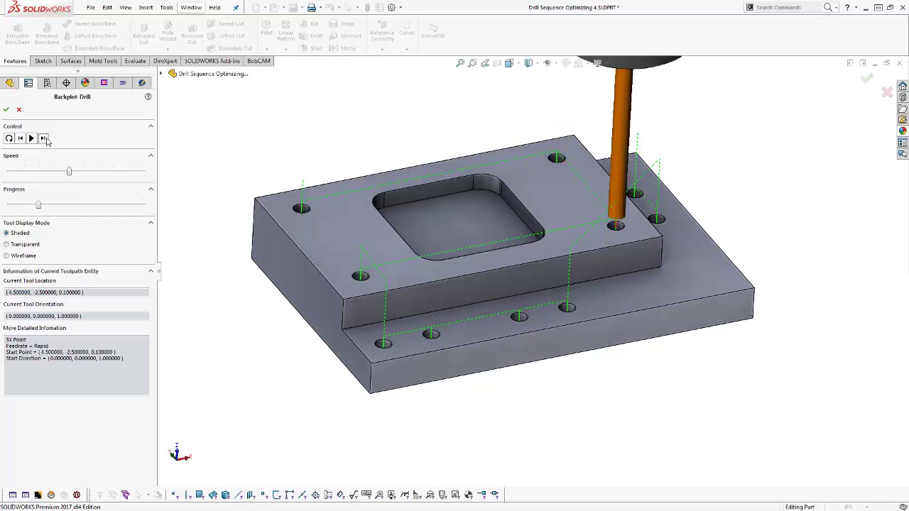
pyautogui.click(43, 138)
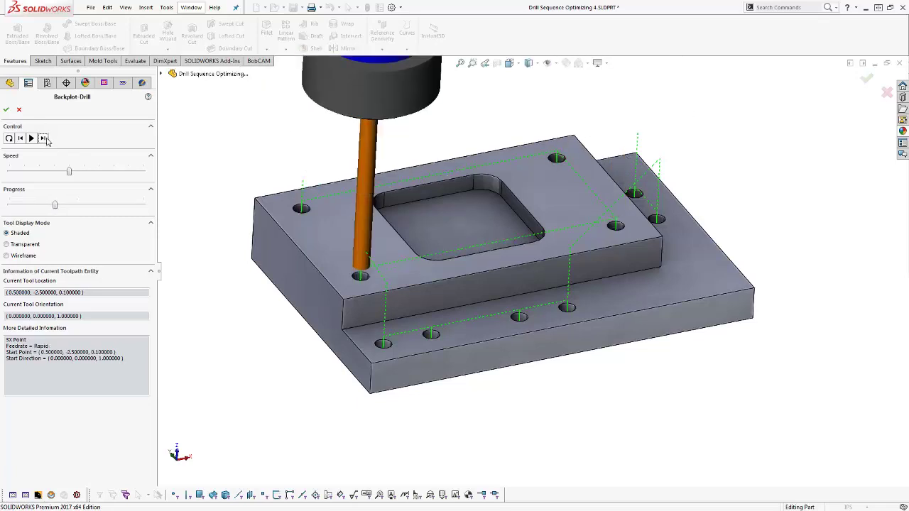
pyautogui.click(44, 139)
pyautogui.click(43, 139)
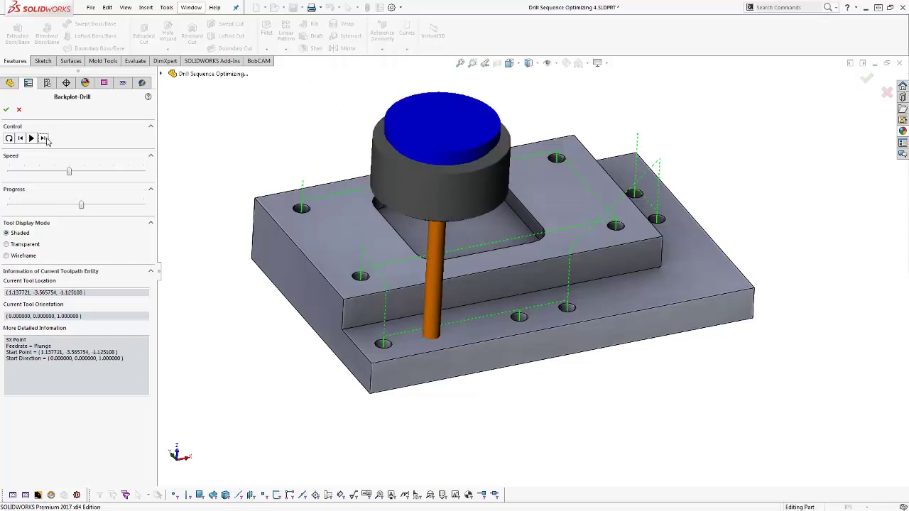
pyautogui.click(43, 139)
pyautogui.click(43, 139)
pyautogui.click(43, 139)
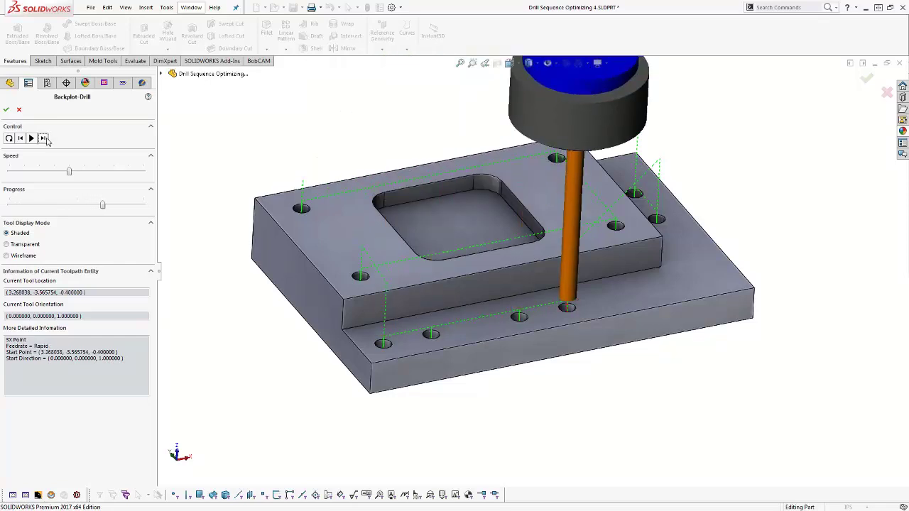
pyautogui.click(43, 139)
pyautogui.click(44, 139)
pyautogui.click(43, 138)
pyautogui.click(43, 138)
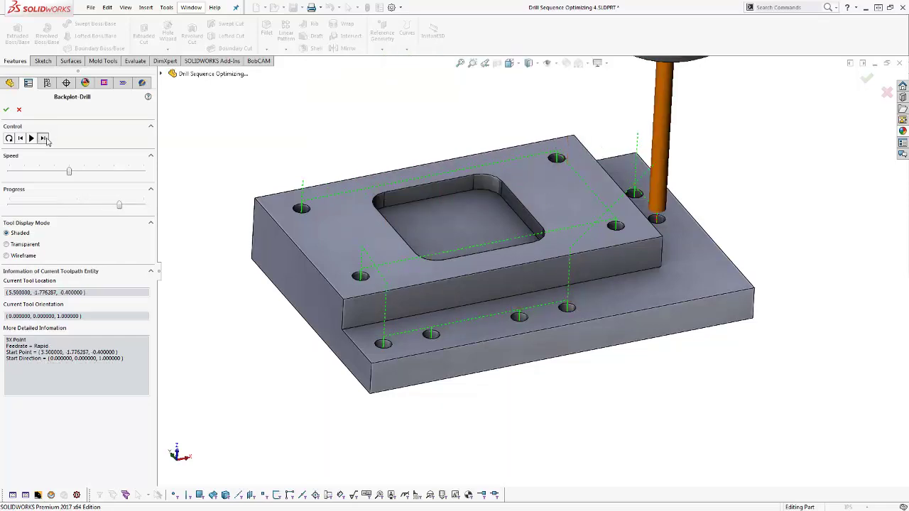
pyautogui.click(43, 138)
pyautogui.click(43, 138)
pyautogui.click(43, 139)
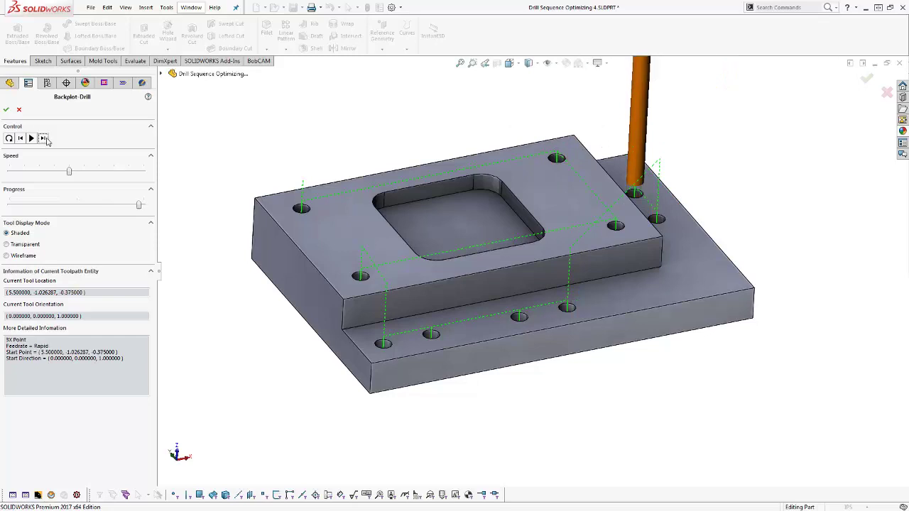
pyautogui.click(43, 138)
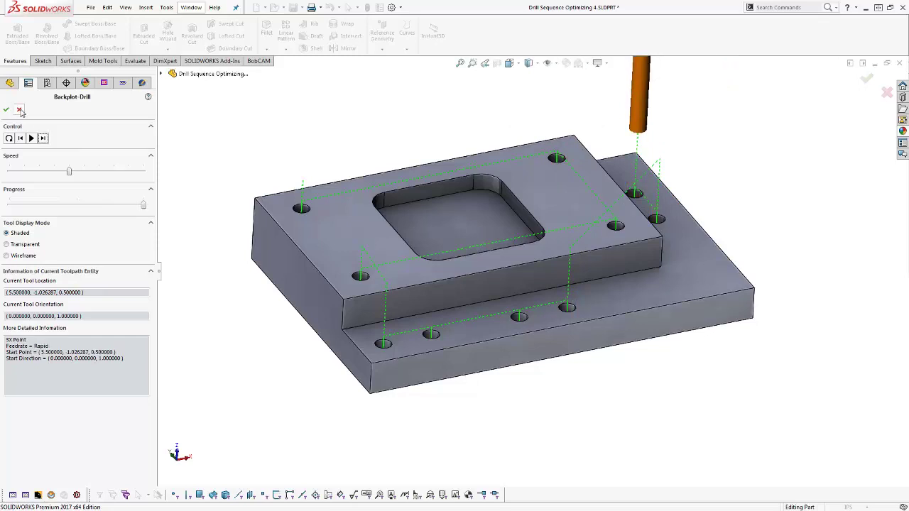
# Turn on Reverse Each Operation in Feature Mill Hole-Through's Machine Sequence settings
pyautogui.click(19, 110)
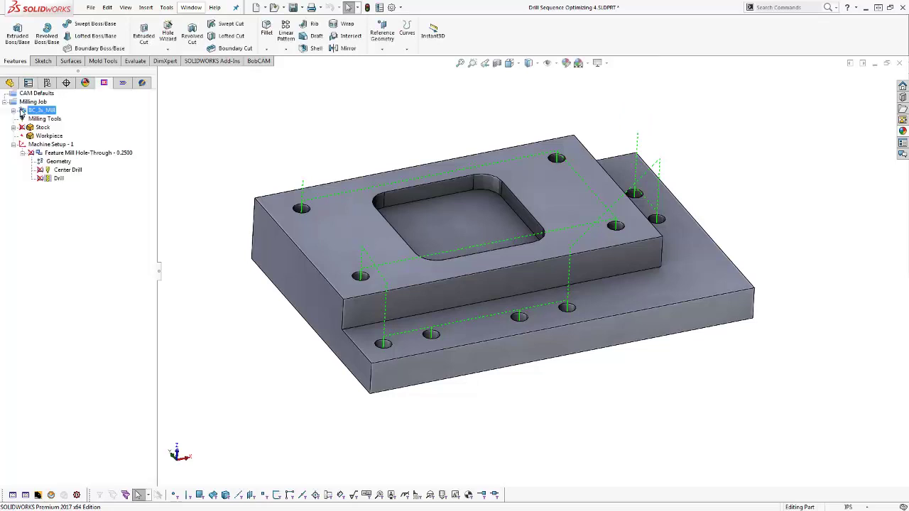
pyautogui.click(65, 153)
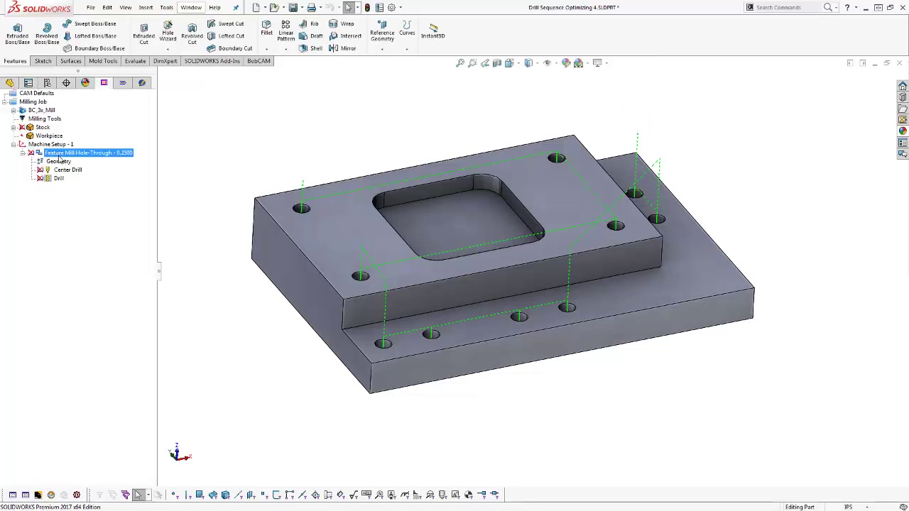
pyautogui.rightClick(60, 158)
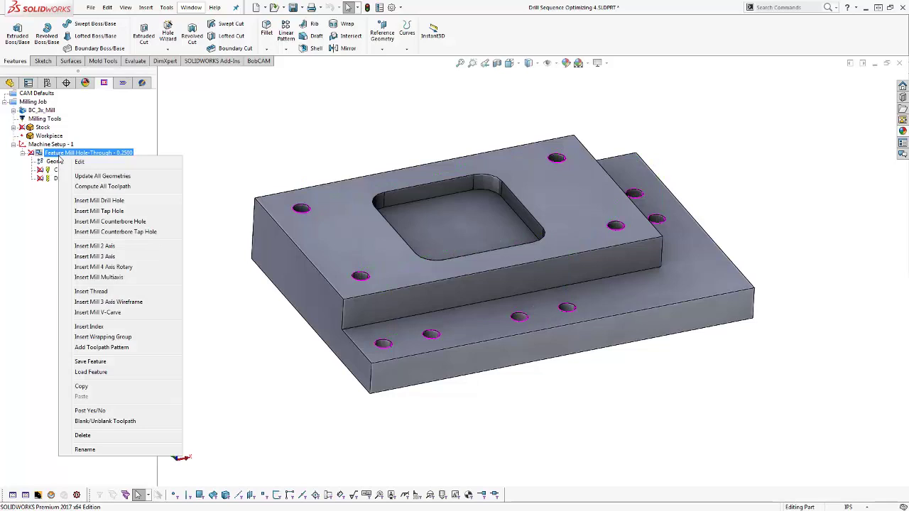
pyautogui.click(84, 165)
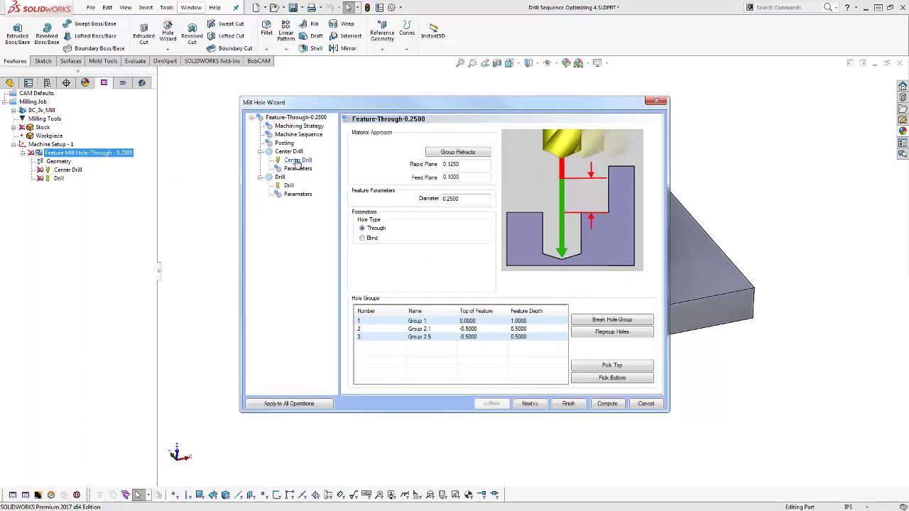
pyautogui.click(312, 135)
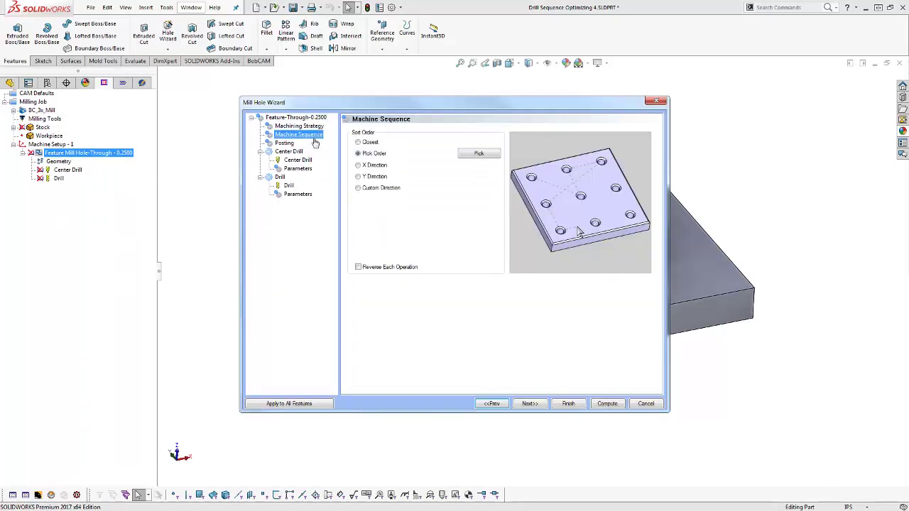
pyautogui.click(359, 267)
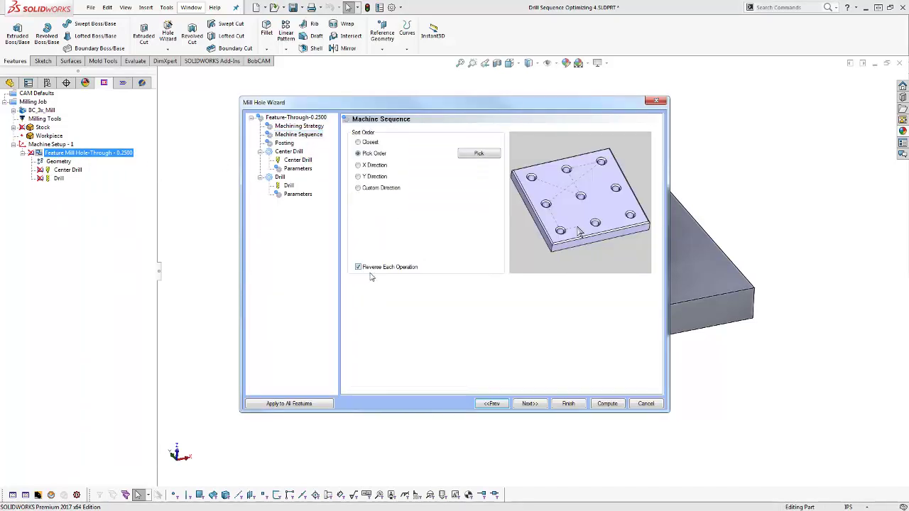
# Recompute the hole toolpaths and start a Center Drill backplot
pyautogui.click(607, 403)
pyautogui.rightClick(68, 170)
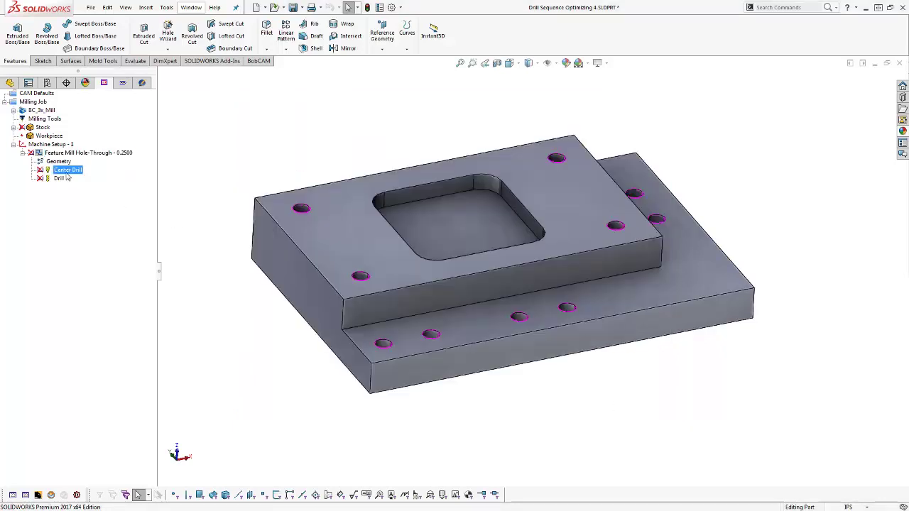
pyautogui.click(93, 190)
# Play the reordered Center Drill backplot to the end, then backplot and play the Drill toolpath
pyautogui.click(31, 137)
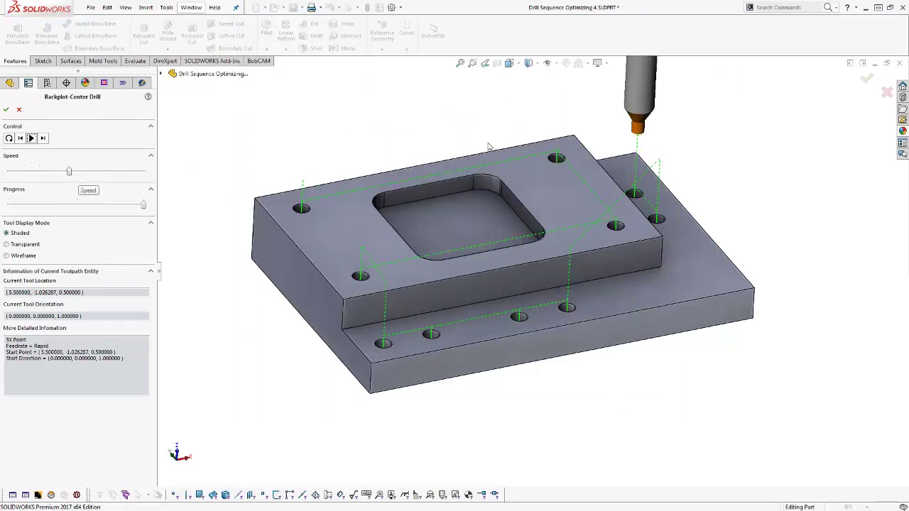
pyautogui.click(19, 110)
pyautogui.click(58, 178)
pyautogui.rightClick(55, 180)
pyautogui.click(86, 193)
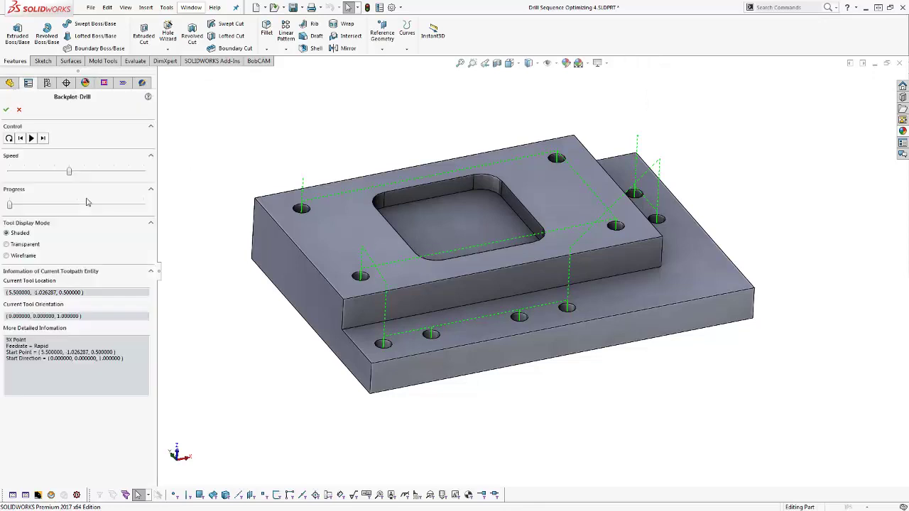
pyautogui.click(31, 138)
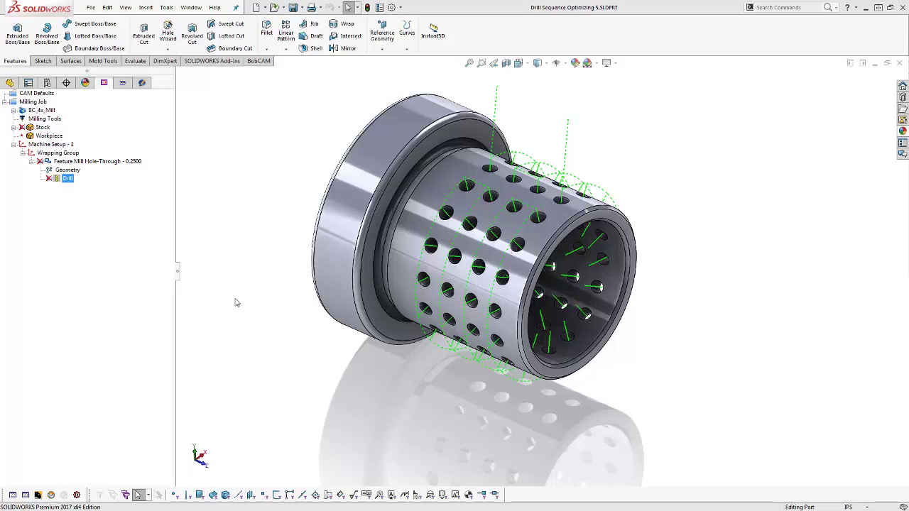
# Sort the bushing's wrapped holes in X Direction, recompute, and select the Drill operation
pyautogui.rightClick(81, 162)
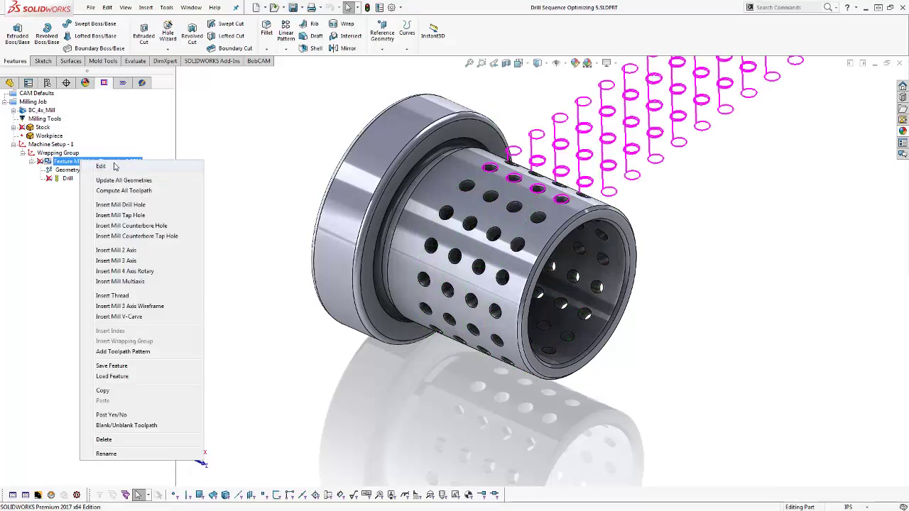
pyautogui.click(114, 166)
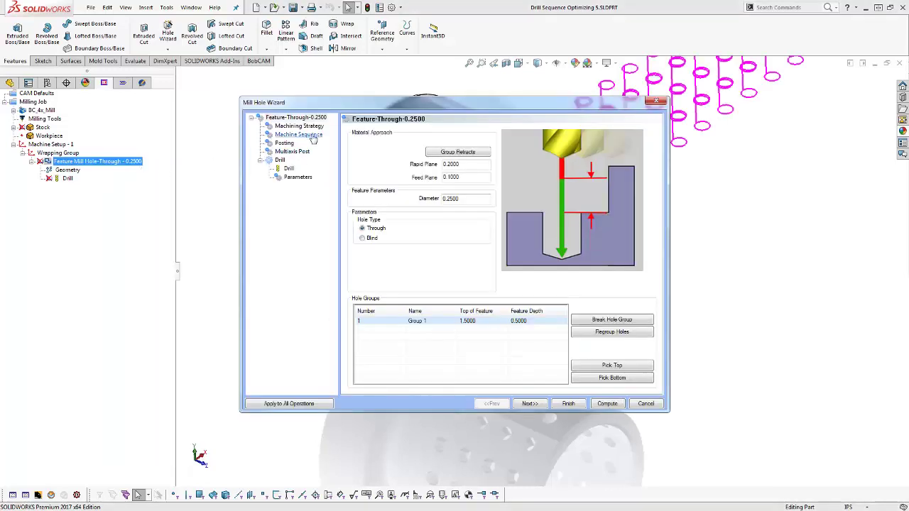
pyautogui.click(309, 135)
pyautogui.click(367, 166)
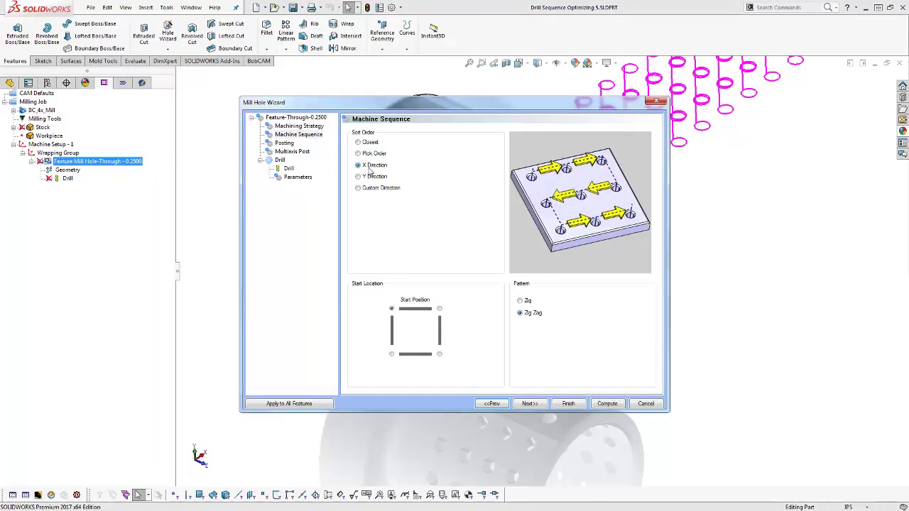
pyautogui.click(606, 403)
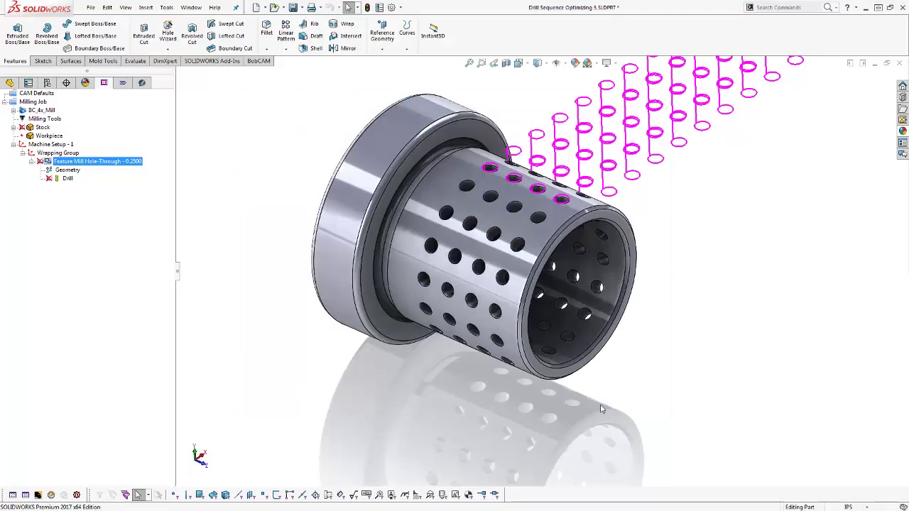
pyautogui.click(71, 179)
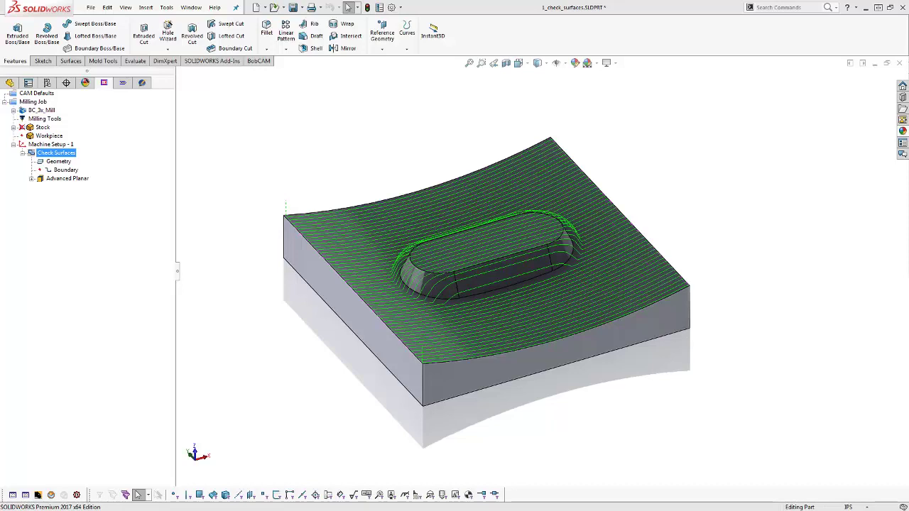
# Enable Check 1 in Check Surfaces' Gouge Check on the boss faces with 0.2000 allowance, then recompute
pyautogui.rightClick(64, 153)
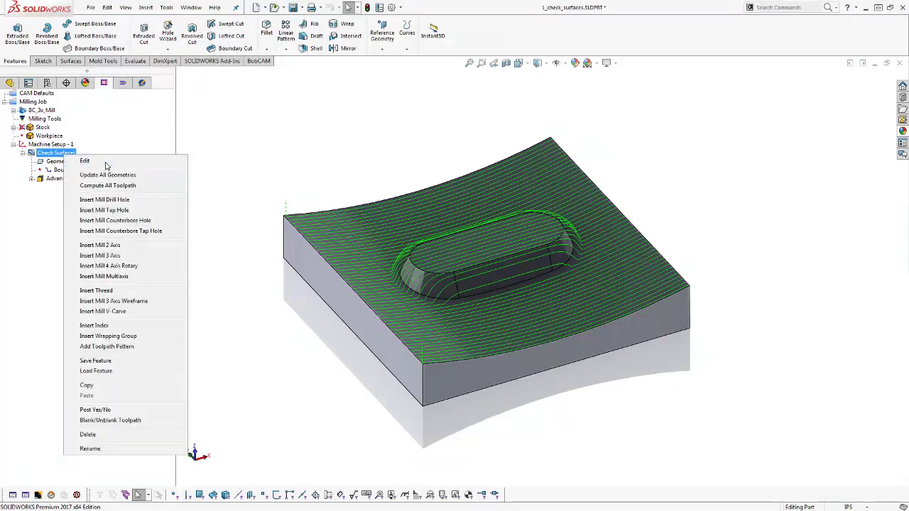
pyautogui.click(106, 162)
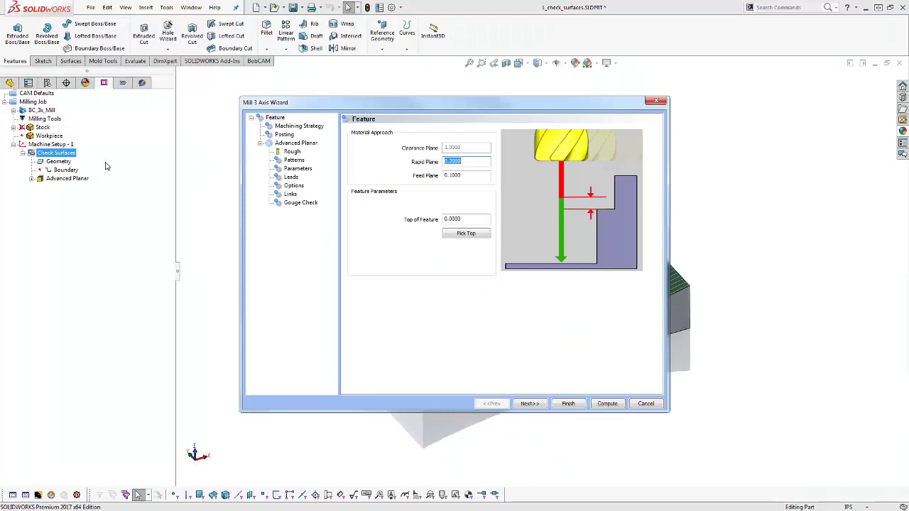
pyautogui.click(306, 206)
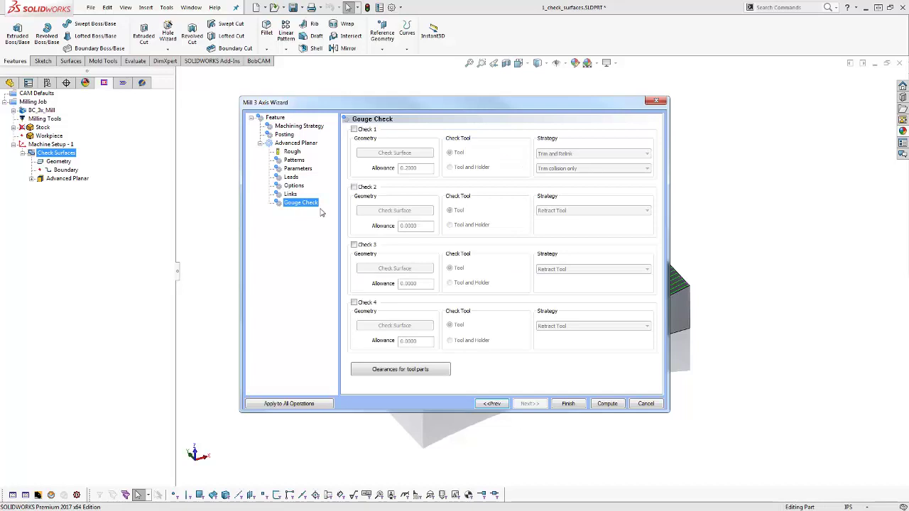
pyautogui.click(354, 130)
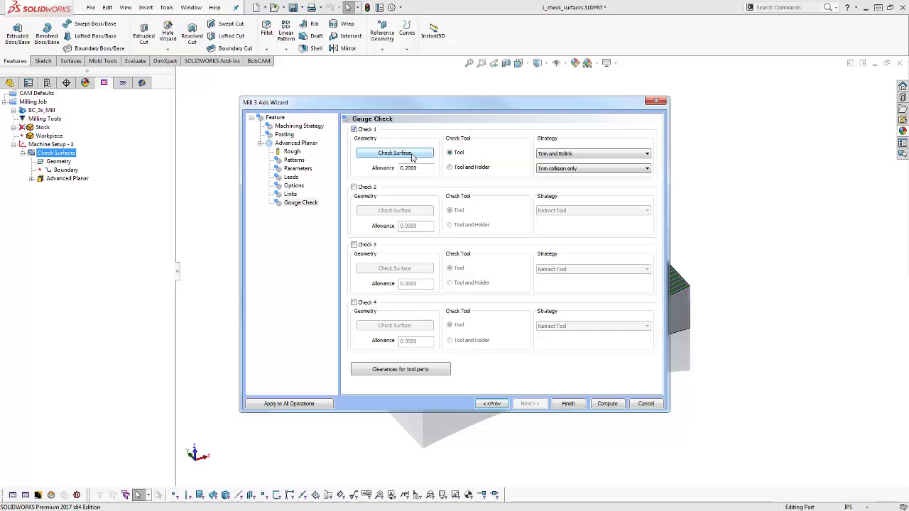
pyautogui.click(412, 155)
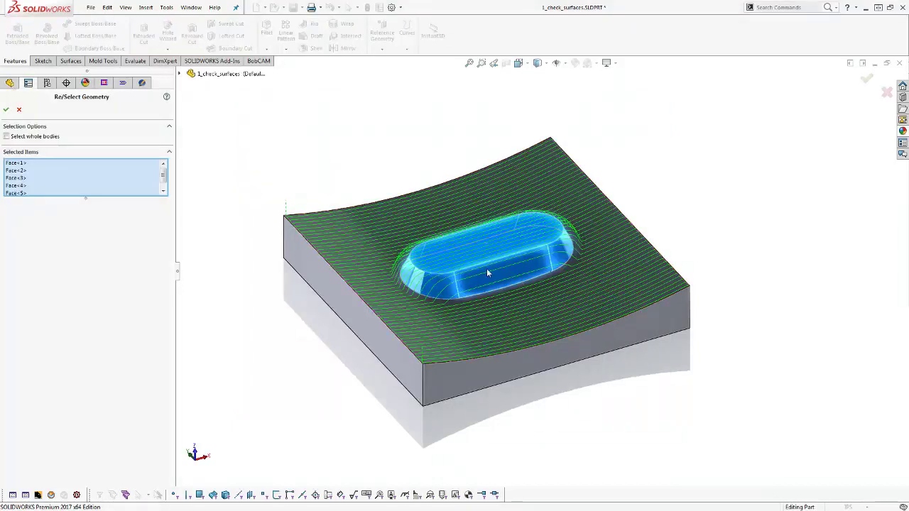
pyautogui.click(6, 110)
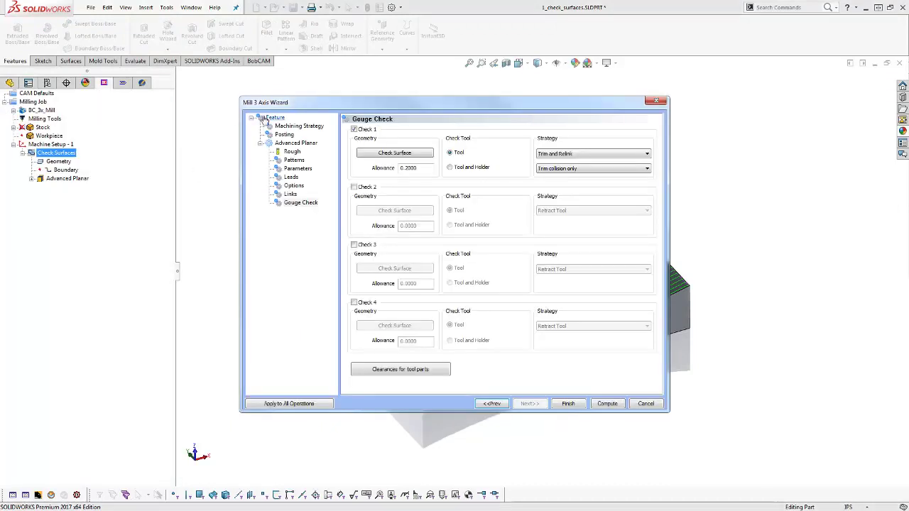
pyautogui.doubleClick(412, 167)
pyautogui.write('0.2000')
pyautogui.moveTo(424, 169); pyautogui.dragTo(355, 171)
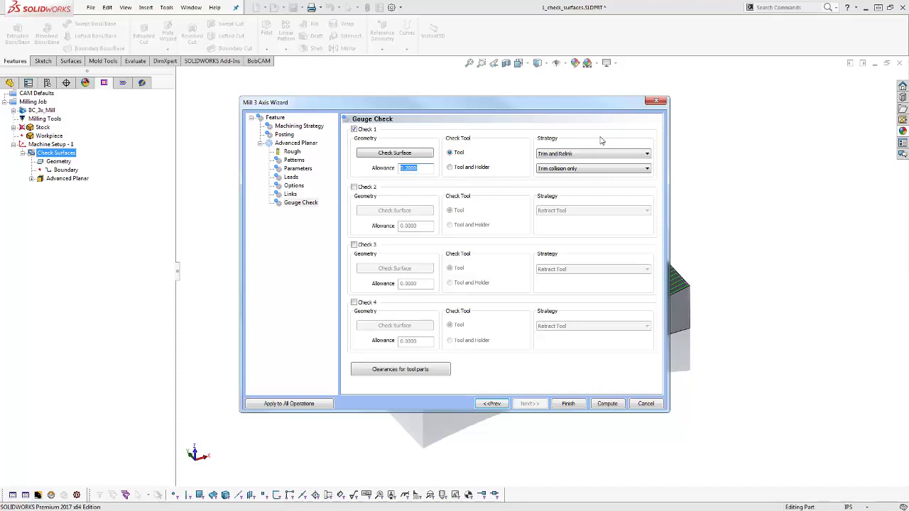
pyautogui.click(605, 404)
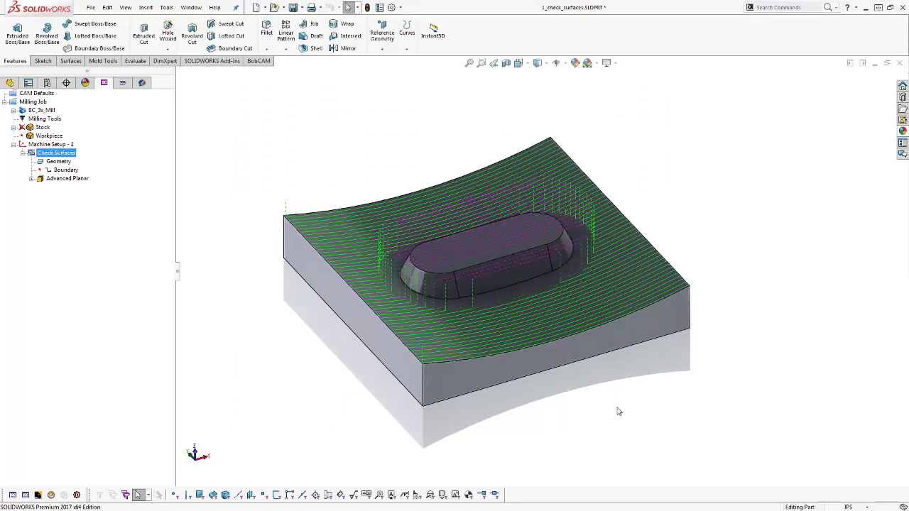
# Expand Advanced Planar's Gouge Check Surfaces and highlight the boss check surface
pyautogui.click(32, 180)
pyautogui.click(78, 212)
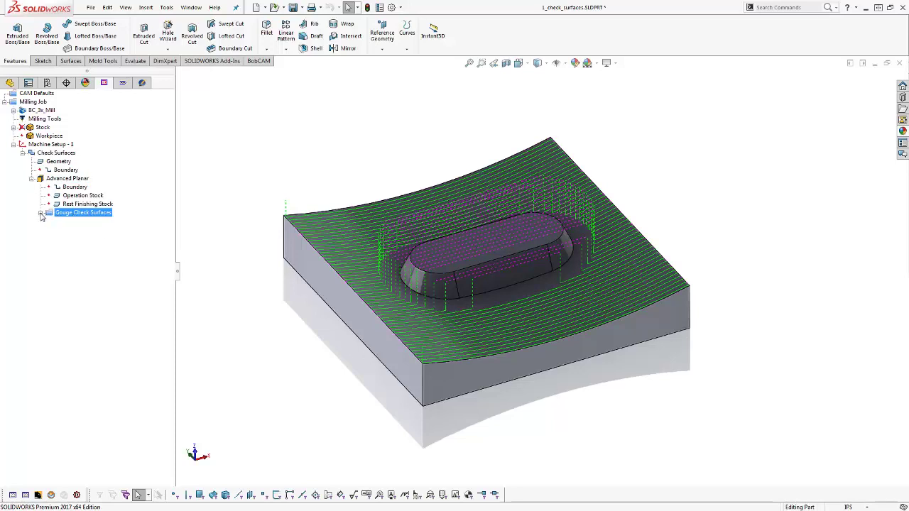
pyautogui.click(40, 213)
pyautogui.click(83, 228)
pyautogui.click(84, 222)
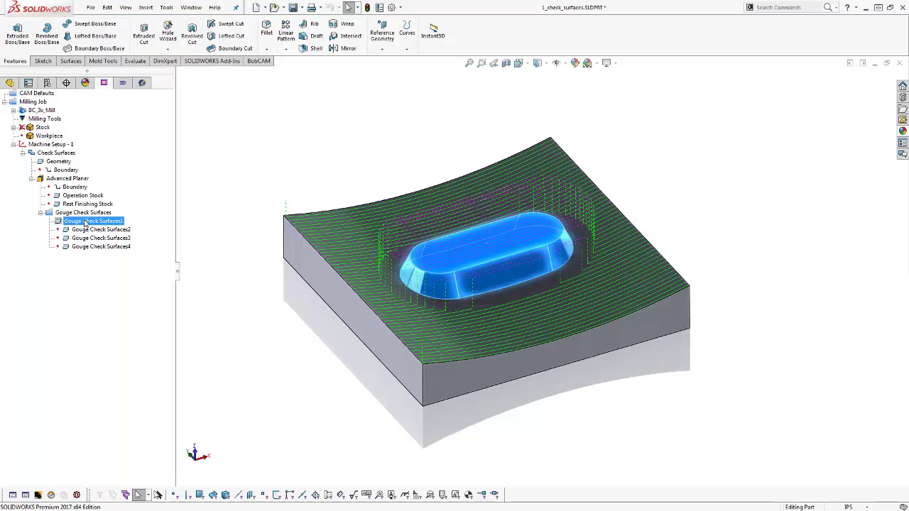
pyautogui.click(83, 195)
# Reopen Check Surfaces' Gouge Check settings and recompute the planar toolpath
pyautogui.click(64, 152)
pyautogui.rightClick(66, 153)
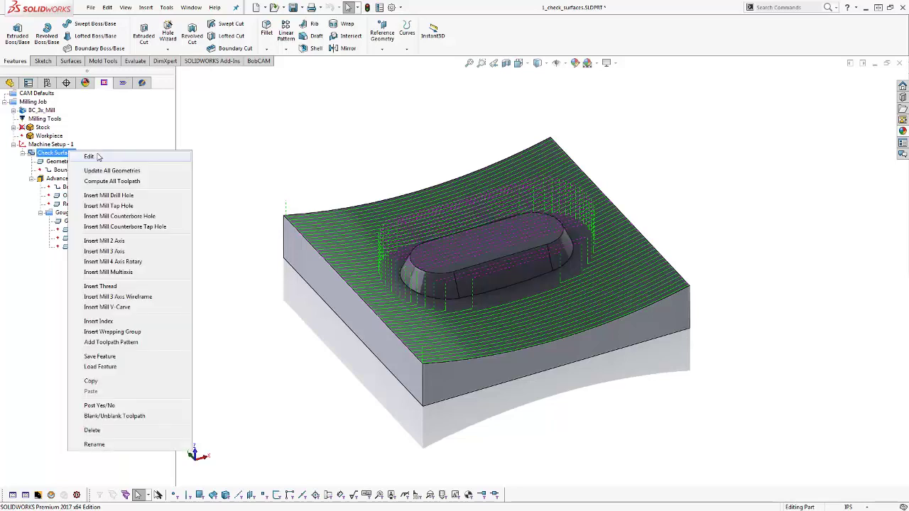
pyautogui.click(98, 158)
pyautogui.click(303, 203)
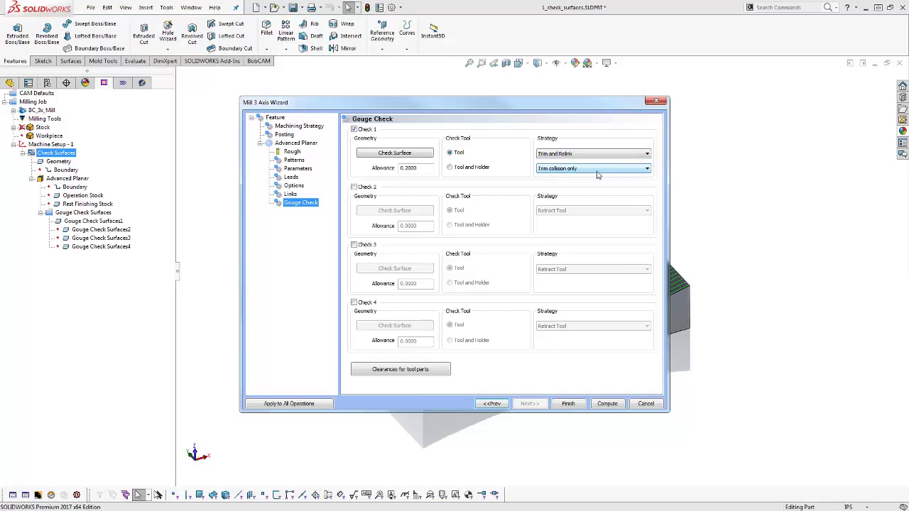
pyautogui.click(605, 404)
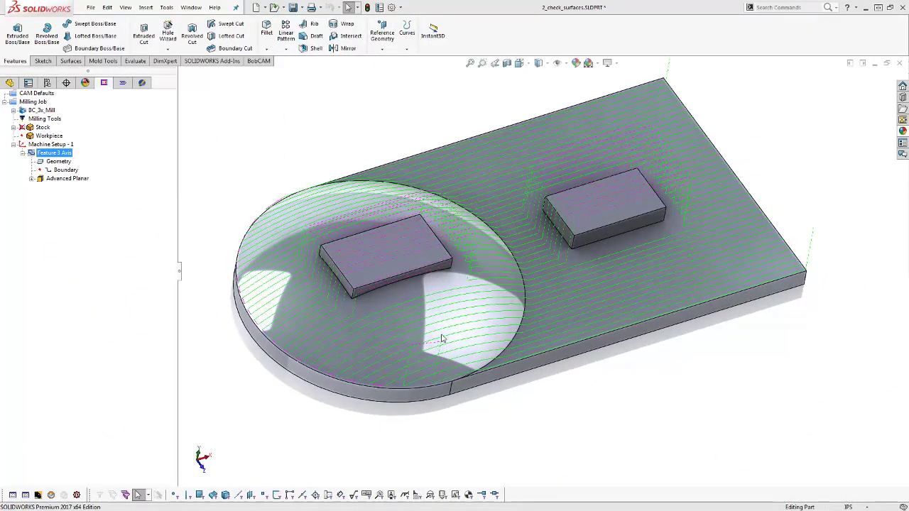
# Expand Advanced Planar's Gouge Check Surfaces and highlight Gouge Check Surfaces3 on the block tops
pyautogui.click(67, 178)
pyautogui.click(31, 178)
pyautogui.click(47, 212)
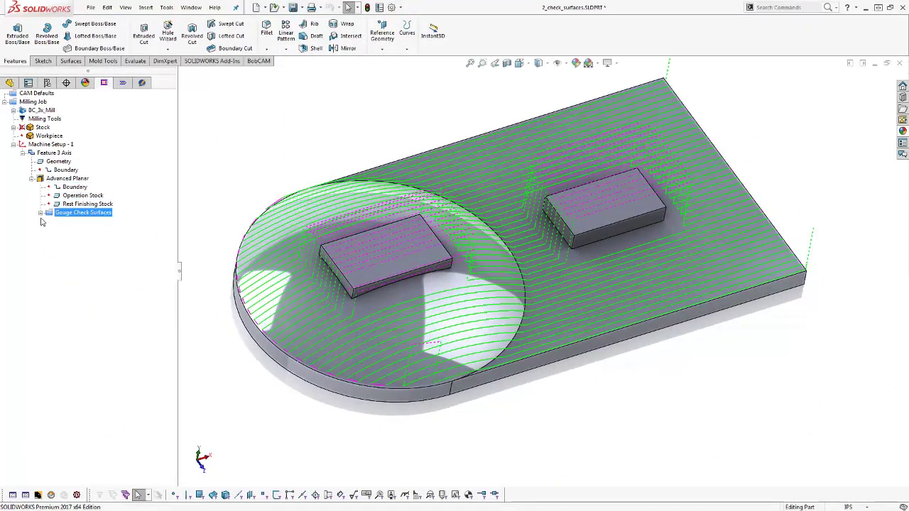
pyautogui.click(41, 213)
pyautogui.click(99, 238)
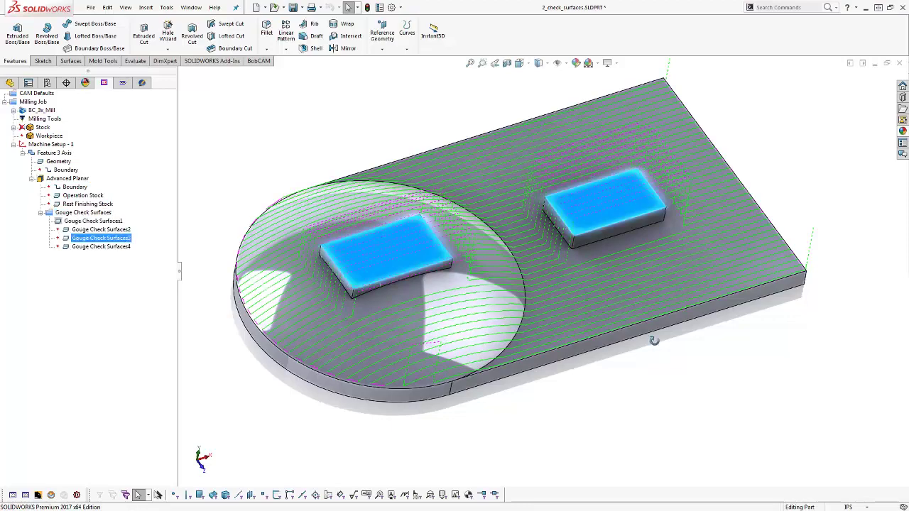
# Orbit and zoom the view to inspect the tops of both rectangular blocks
pyautogui.moveTo(654, 341)
pyautogui.mouseDown(button='middle')
pyautogui.moveTo(659, 284)
pyautogui.moveTo(659, 339)
pyautogui.mouseUp(button='middle')
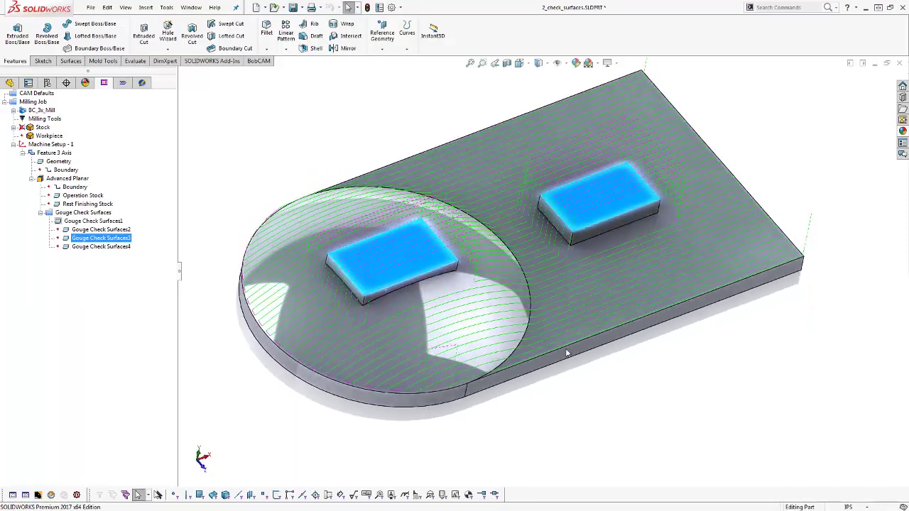
pyautogui.scroll(-4, 360, 274)
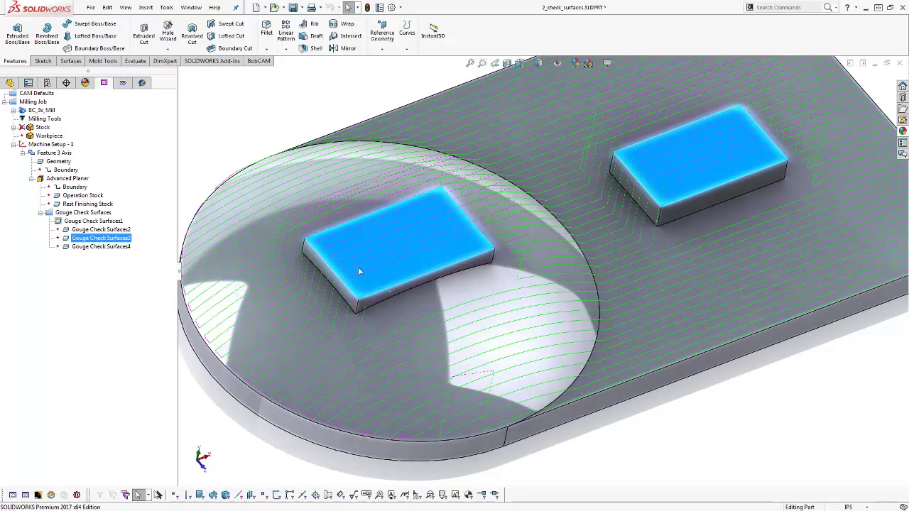
pyautogui.scroll(3, 358, 272)
pyautogui.scroll(-3, 361, 269)
pyautogui.scroll(3, 375, 270)
pyautogui.scroll(-2, 419, 287)
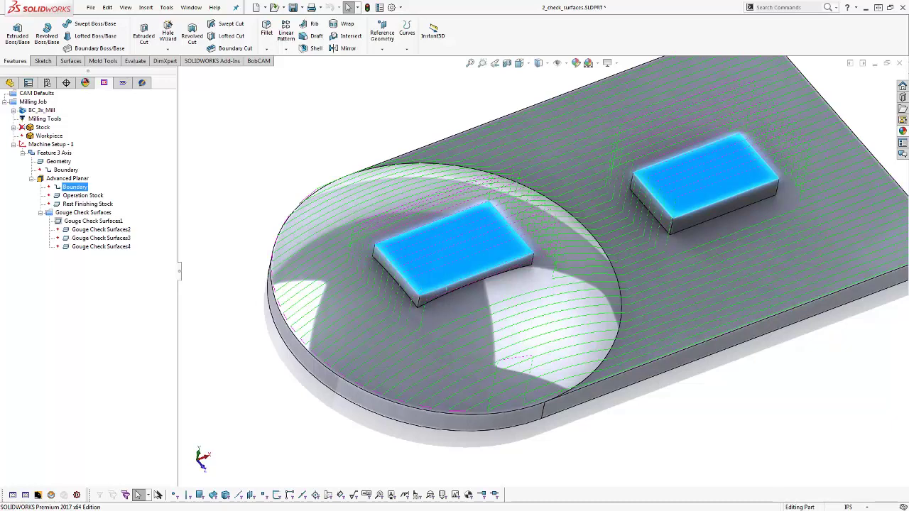
pyautogui.rightClick(60, 153)
# Change Feature 3 Axis' Check 1 allowance from 0.0150 to .25 and recompute
pyautogui.click(81, 161)
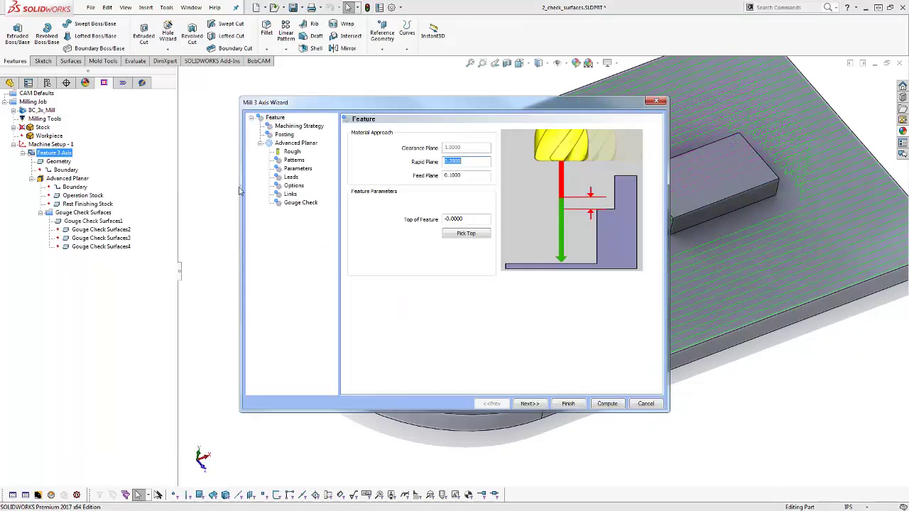
pyautogui.click(301, 202)
pyautogui.doubleClick(420, 169)
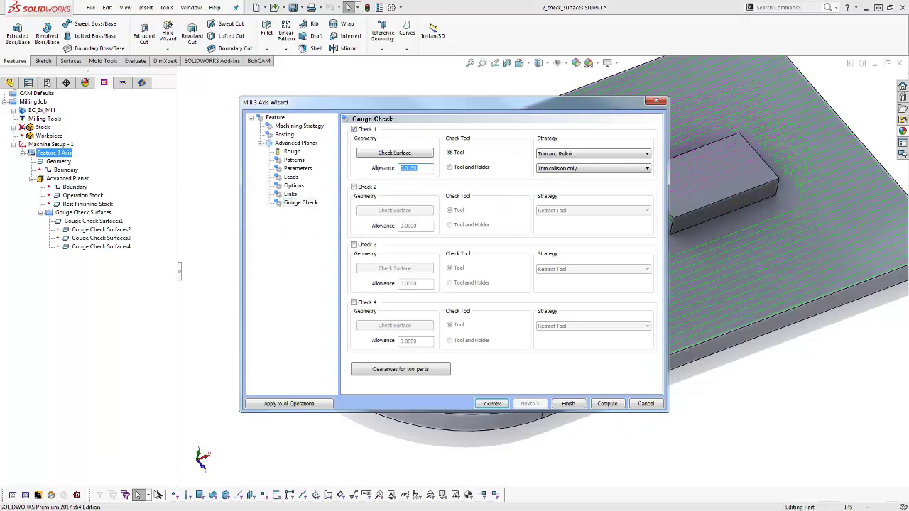
pyautogui.write('.25')
pyautogui.click(607, 404)
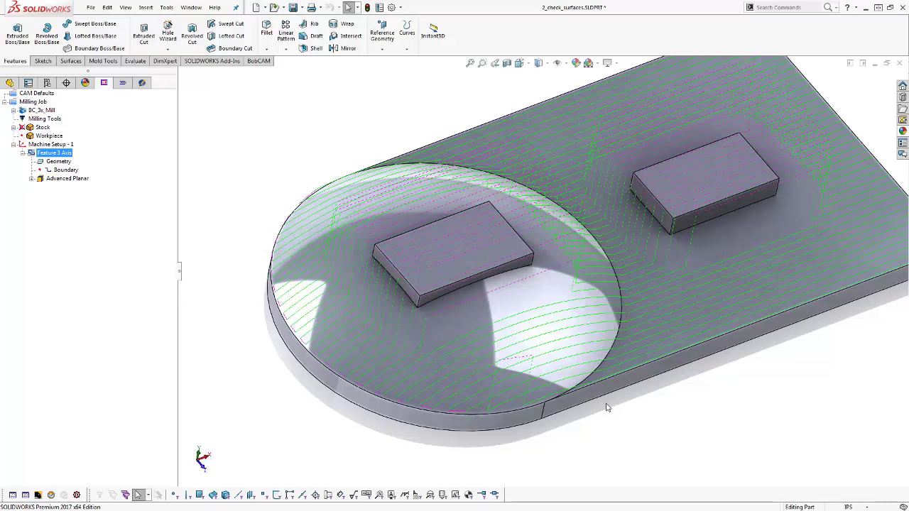
# Enable Check 2, remove Face<2> from Check 1's surfaces, and set Check 1 allowance to .125
pyautogui.rightClick(56, 154)
pyautogui.click(85, 161)
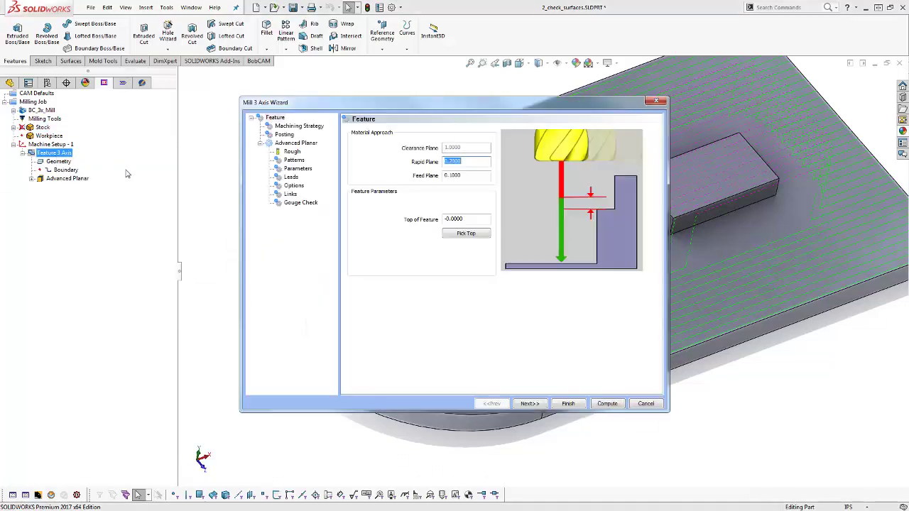
pyautogui.click(300, 203)
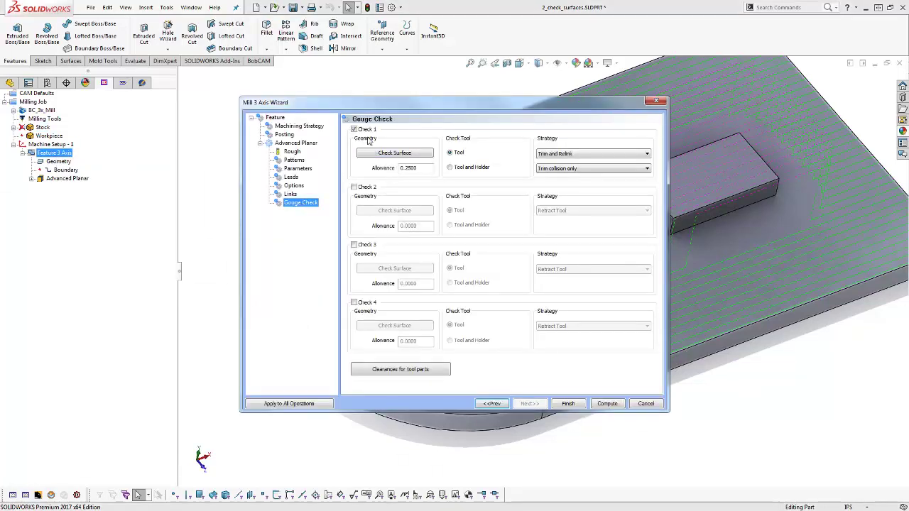
pyautogui.click(353, 186)
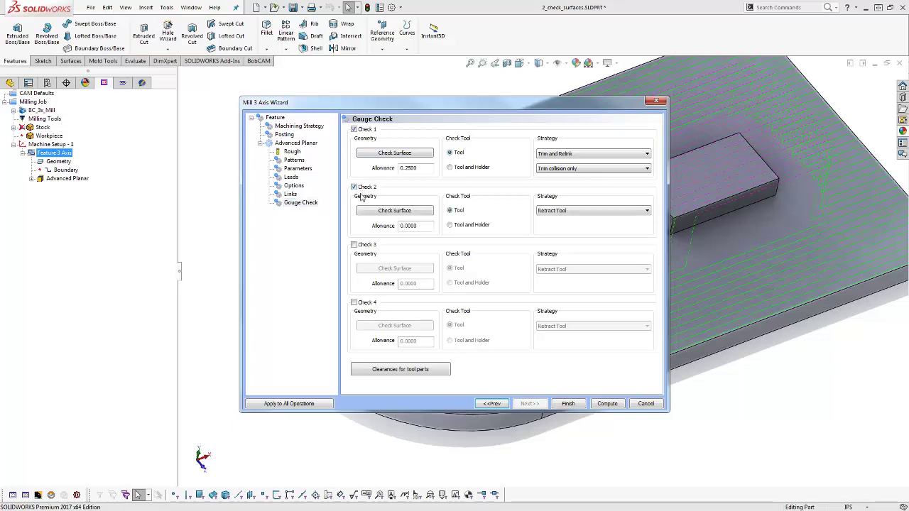
pyautogui.click(400, 157)
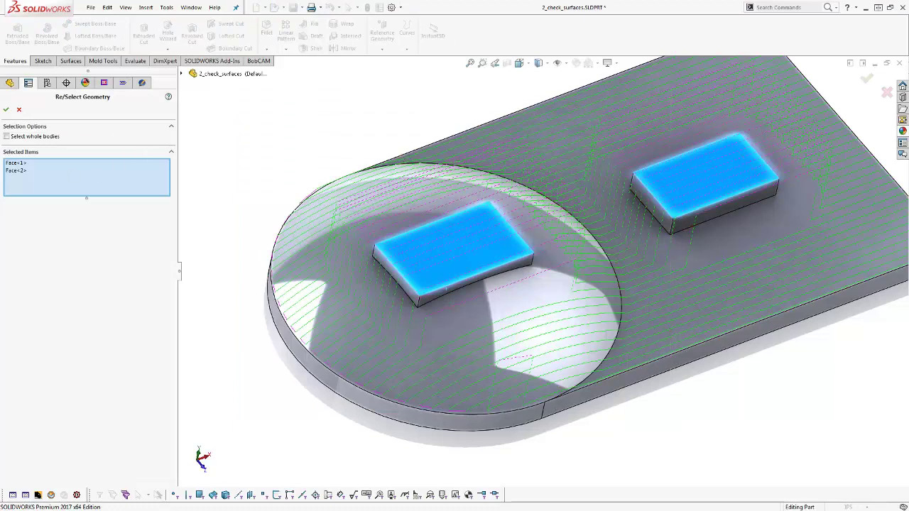
pyautogui.click(22, 171)
pyautogui.rightClick(23, 173)
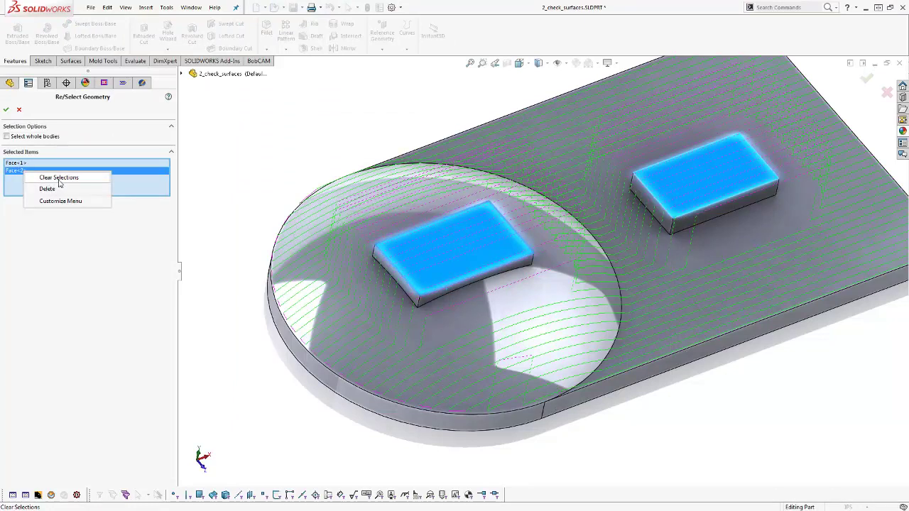
pyautogui.click(47, 189)
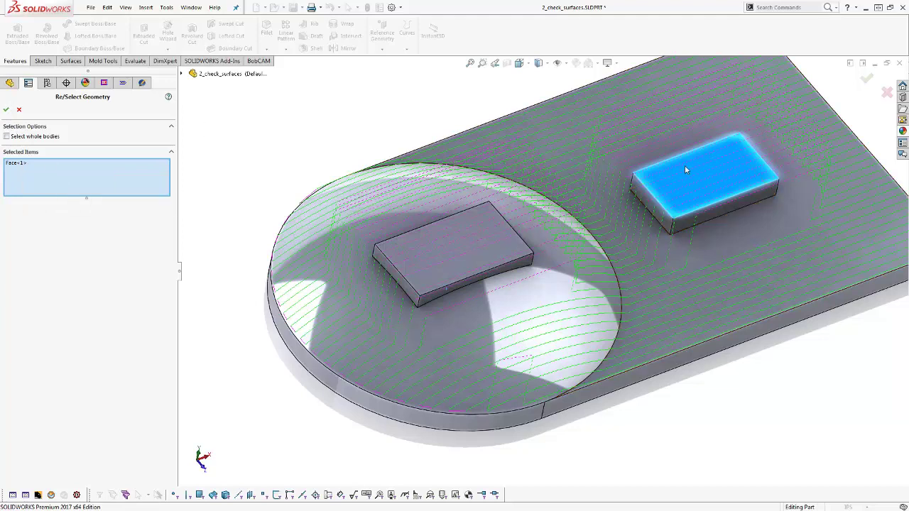
pyautogui.click(7, 110)
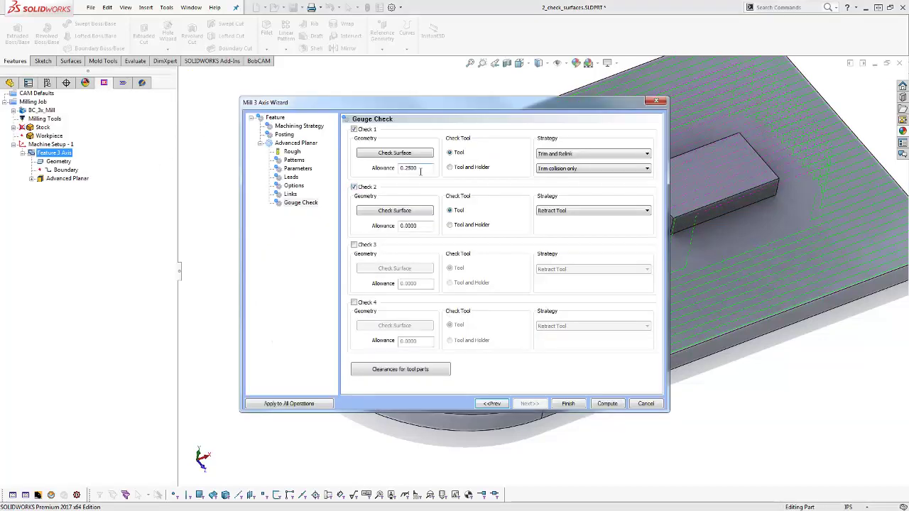
pyautogui.write('.125')
# Give Check 2 a .25 allowance, Trim and Relink, and the box top surface, then recompute
pyautogui.click(415, 226)
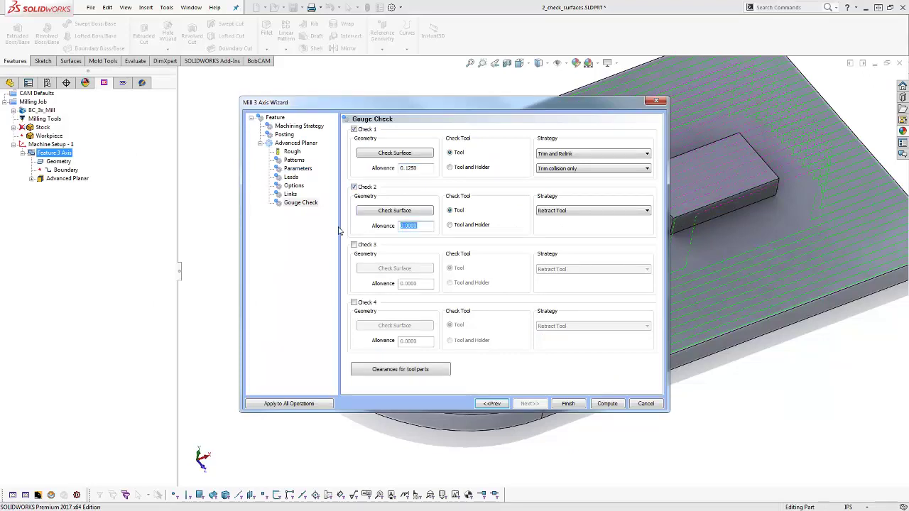
pyautogui.write('.25')
pyautogui.click(596, 211)
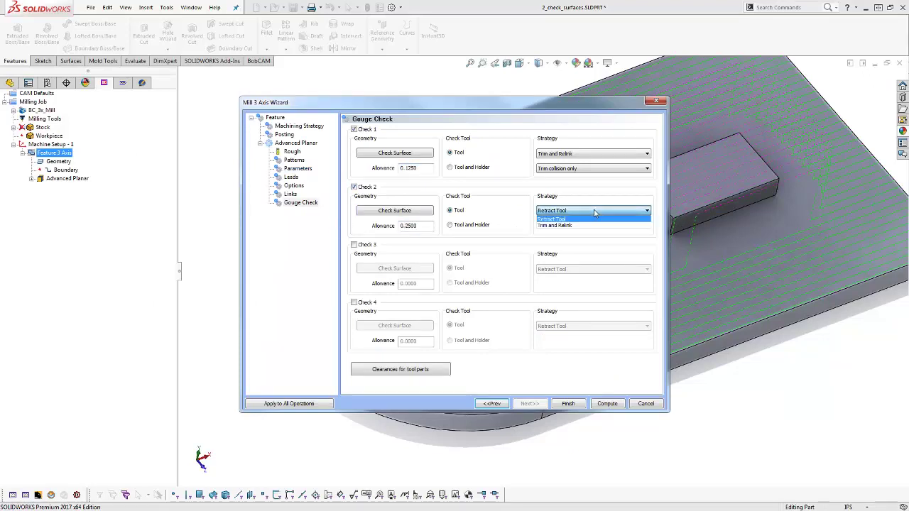
pyautogui.click(591, 227)
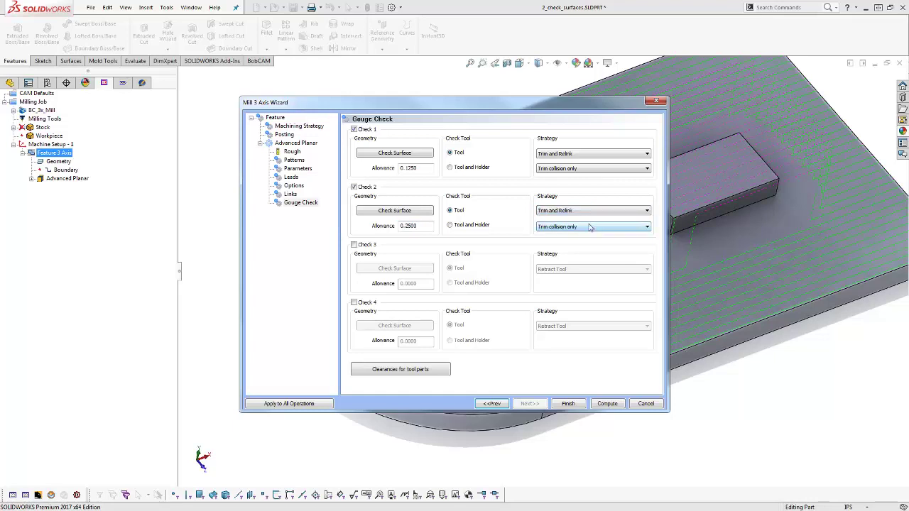
pyautogui.click(395, 211)
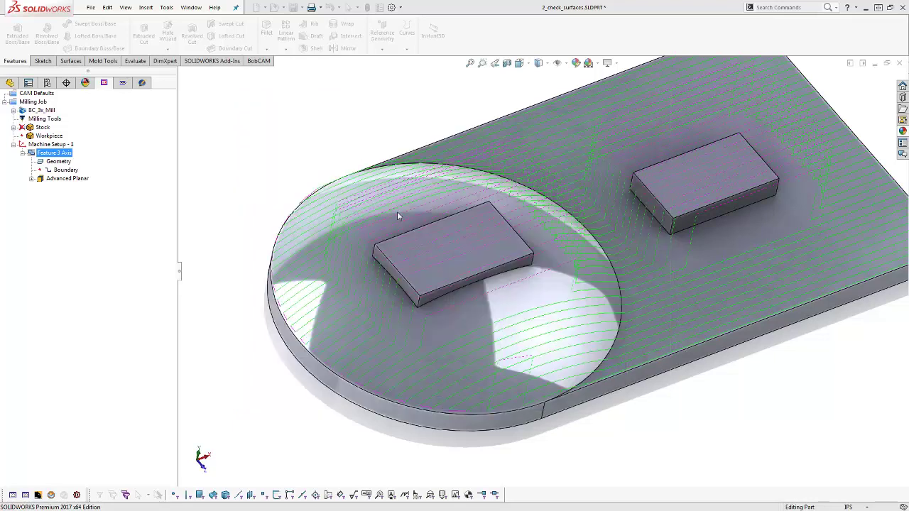
pyautogui.click(450, 257)
pyautogui.click(5, 109)
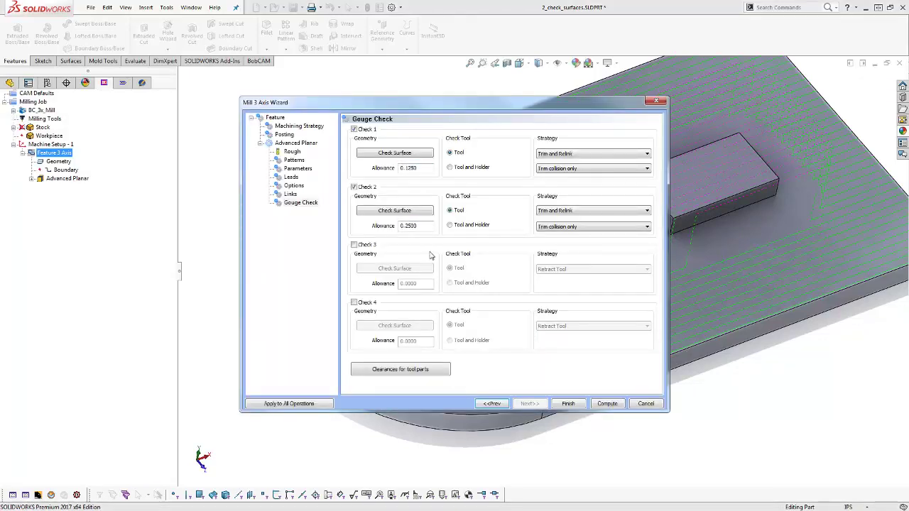
pyautogui.click(607, 405)
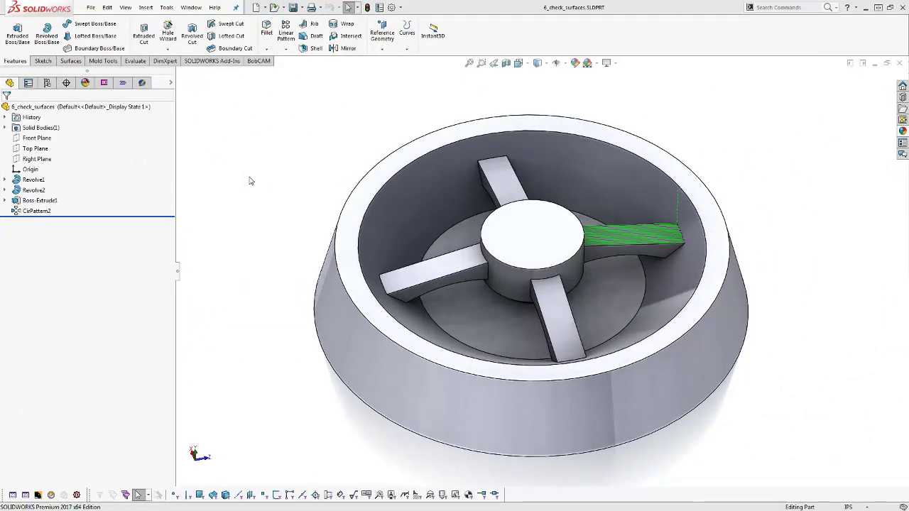
# Orbit, zoom and fit the wheel to inspect the spoke's toolpath, then show the CAM tree
pyautogui.moveTo(557, 320); pyautogui.dragTo(581, 319, button='middle')
pyautogui.scroll(-2, 602, 259)
pyautogui.scroll(-4, 602, 259)
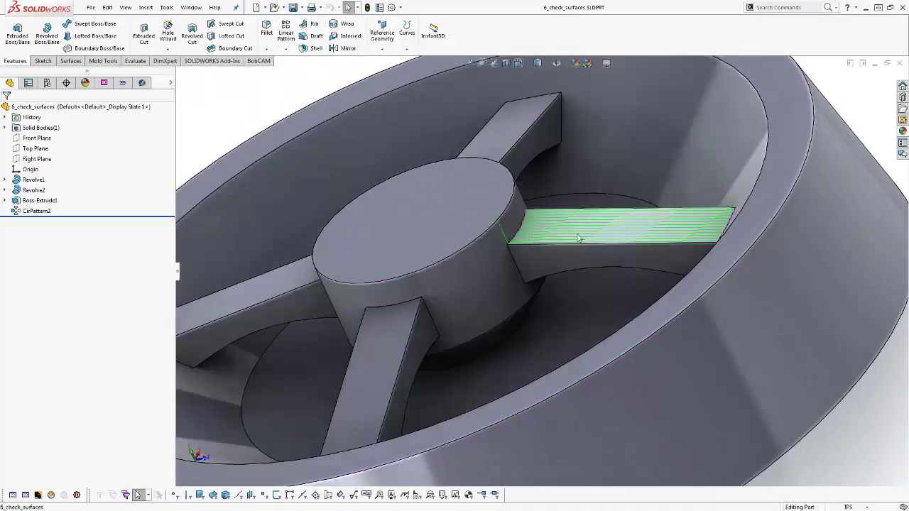
pyautogui.press('f')
pyautogui.moveTo(516, 354); pyautogui.dragTo(539, 239, button='middle')
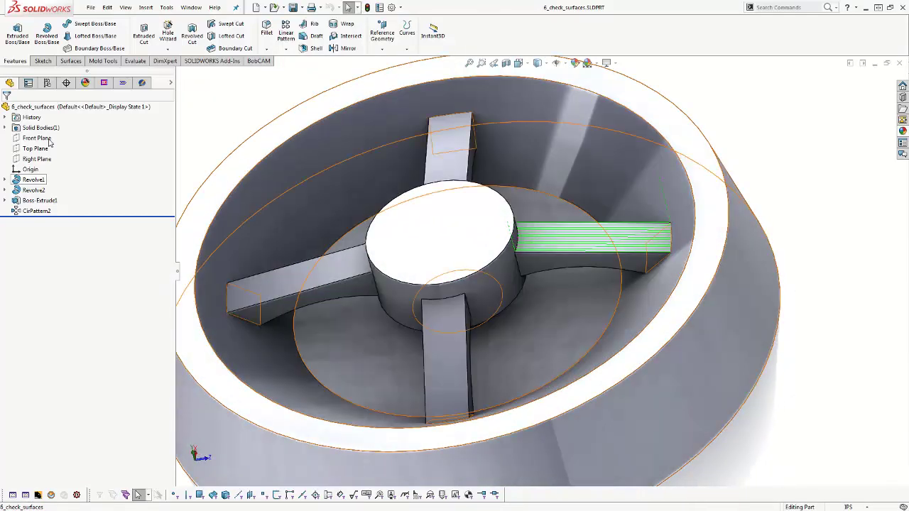
pyautogui.click(103, 82)
# Highlight the Z Level geometry and the Planar operation's boundary and machined geometry
pyautogui.click(51, 162)
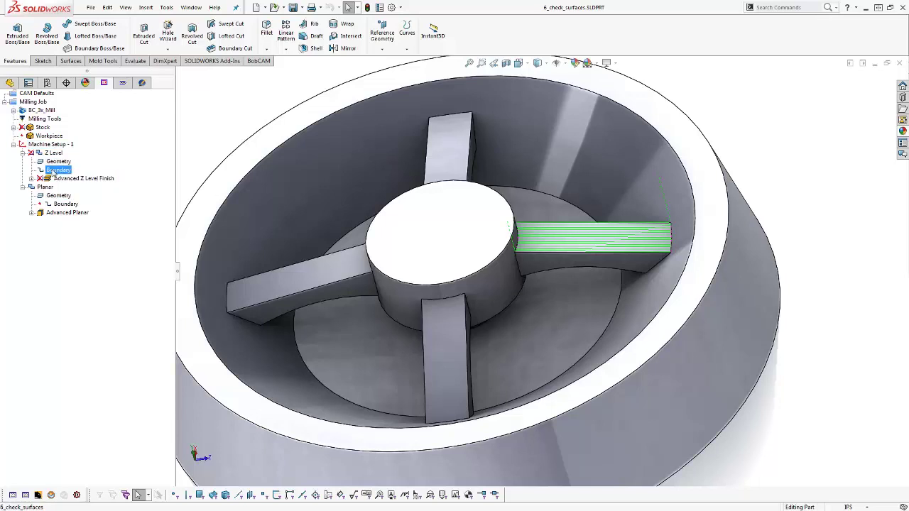
pyautogui.click(60, 204)
pyautogui.click(59, 196)
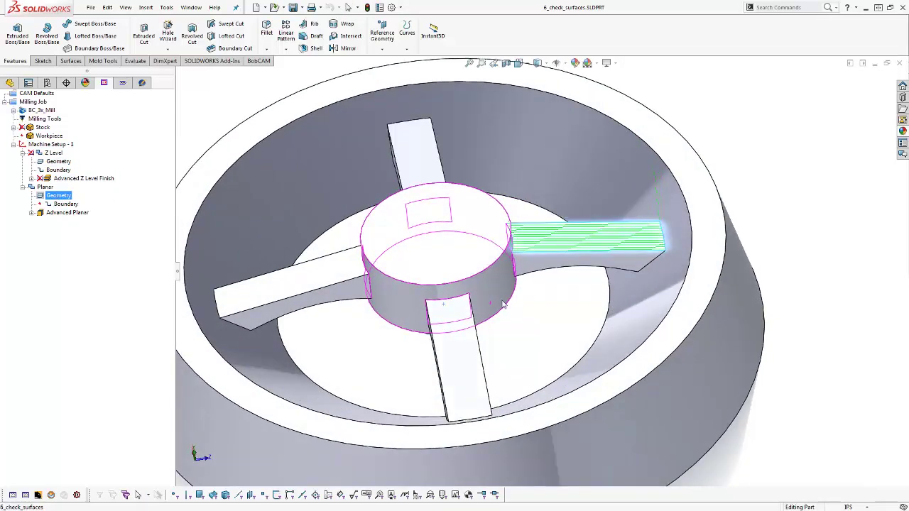
# Backplot Advanced Planar, step the tool onto the spoke, inspect it up close, and close
pyautogui.click(63, 213)
pyautogui.rightClick(64, 217)
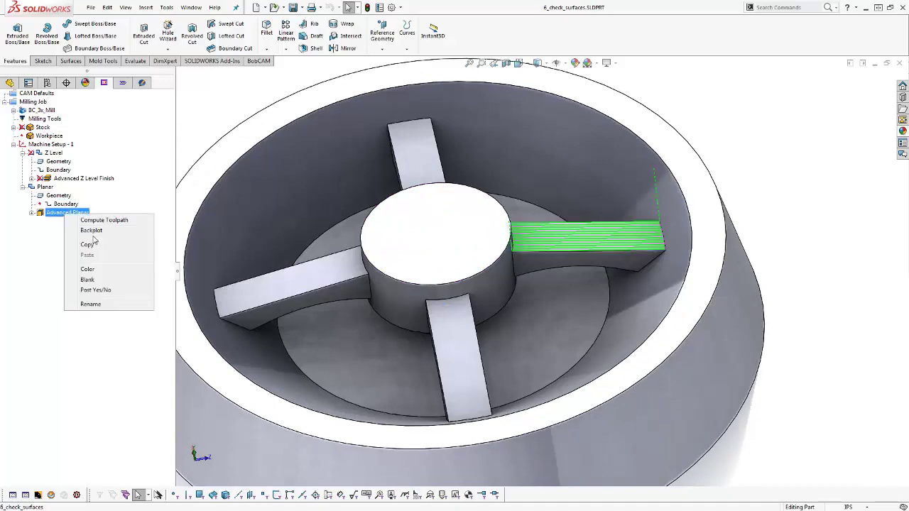
pyautogui.click(114, 237)
pyautogui.click(42, 138)
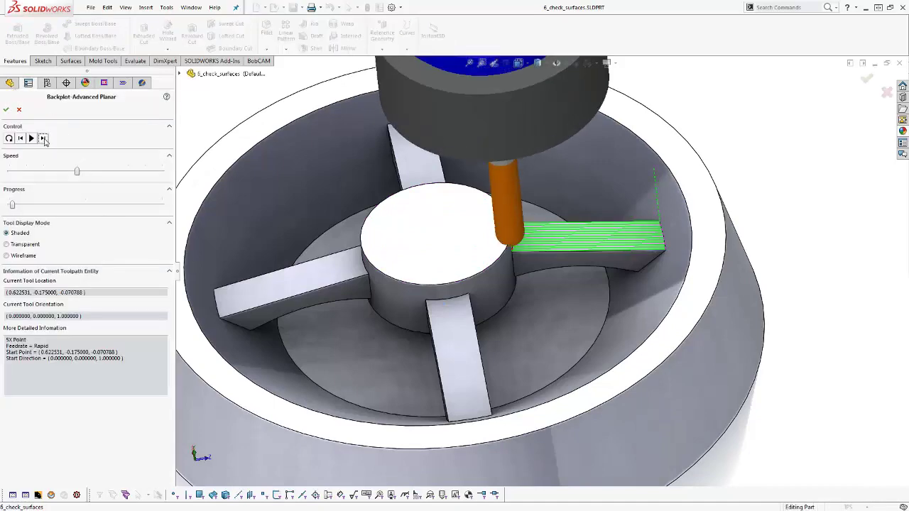
pyautogui.scroll(-5, 490, 299)
pyautogui.moveTo(494, 307); pyautogui.dragTo(474, 244, button='middle')
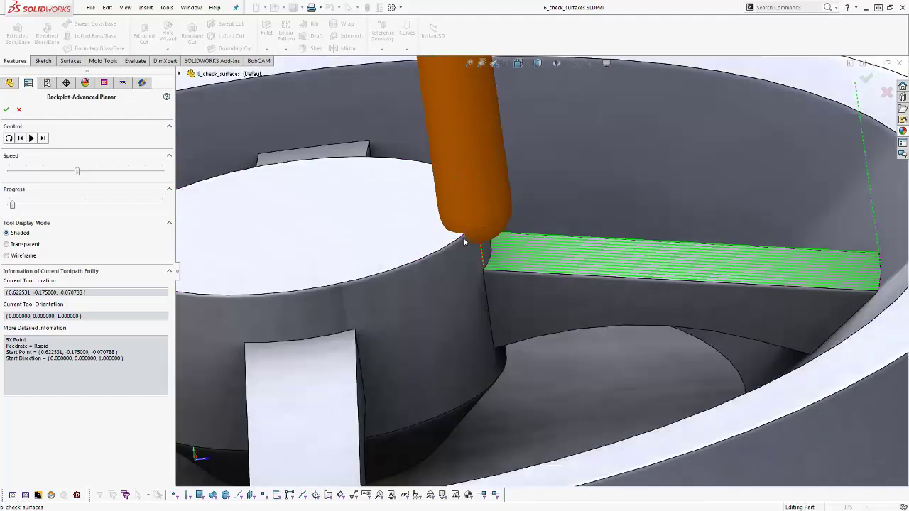
pyautogui.click(19, 111)
# Add the hub and outer wall as Planar Check 1 surfaces with Trim and Relink, then recompute
pyautogui.click(46, 188)
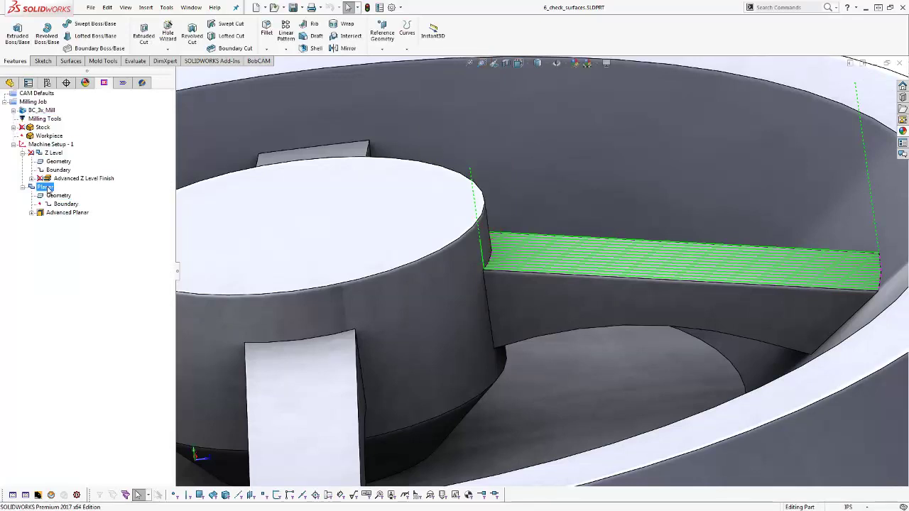
pyautogui.rightClick(48, 189)
pyautogui.click(67, 196)
pyautogui.click(301, 202)
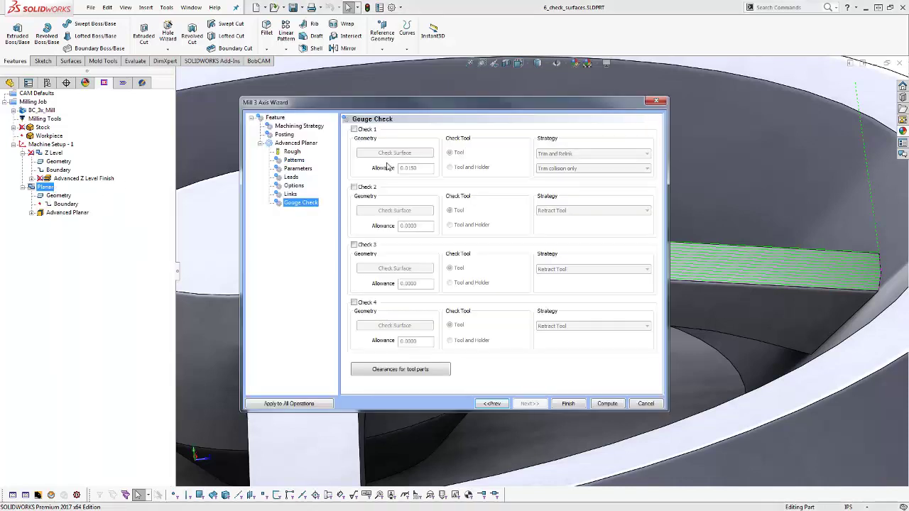
pyautogui.click(354, 129)
pyautogui.click(395, 153)
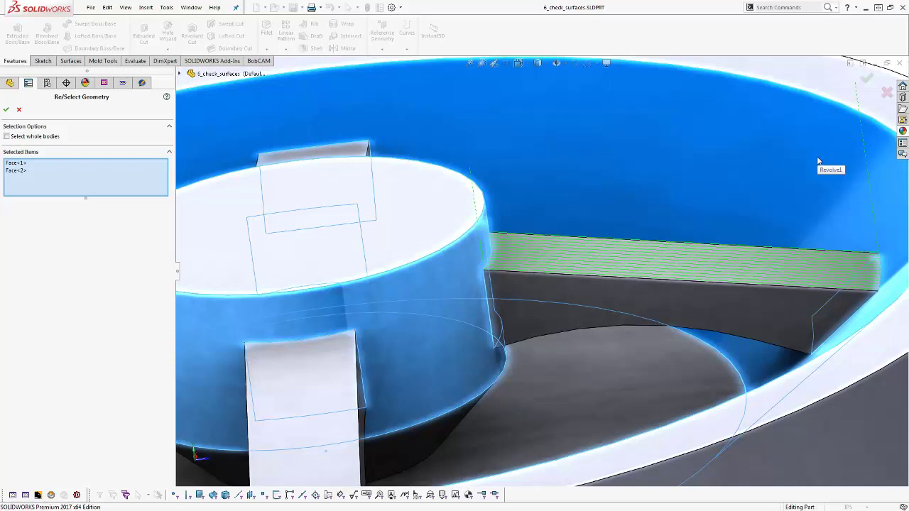
pyautogui.click(6, 109)
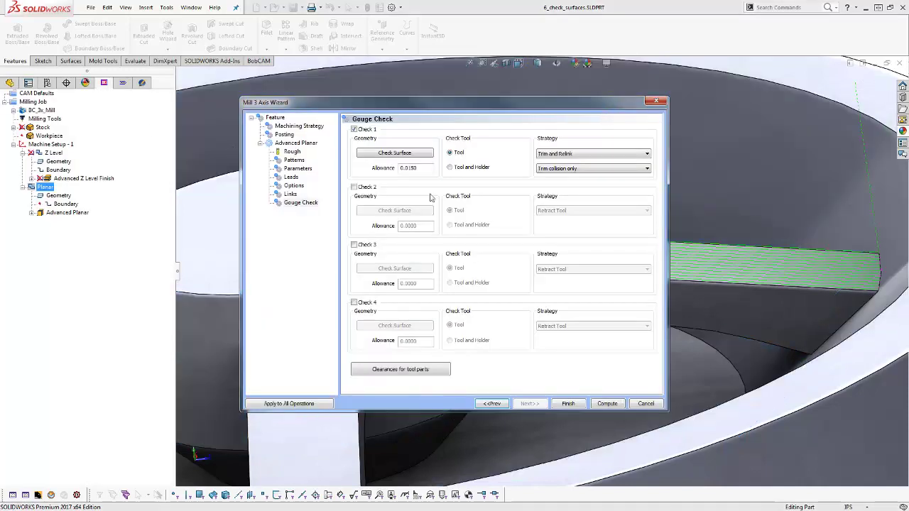
pyautogui.click(592, 153)
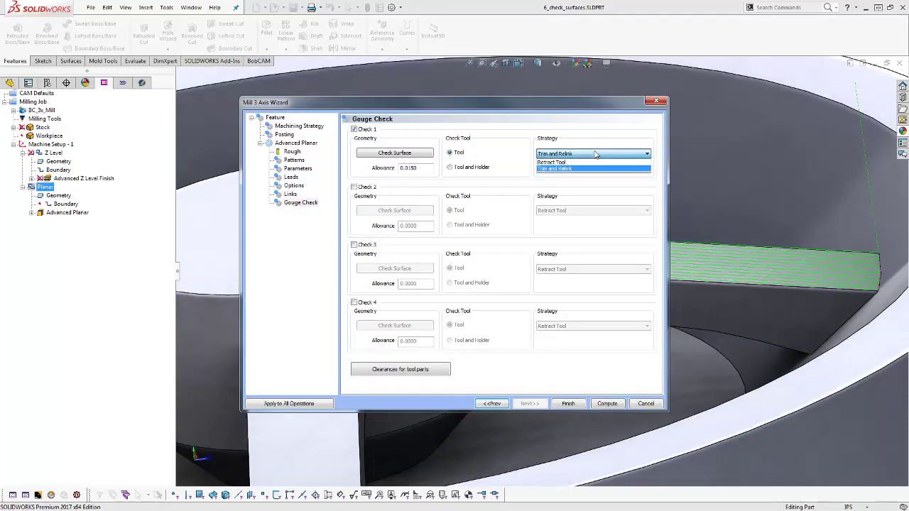
pyautogui.click(598, 155)
pyautogui.click(606, 403)
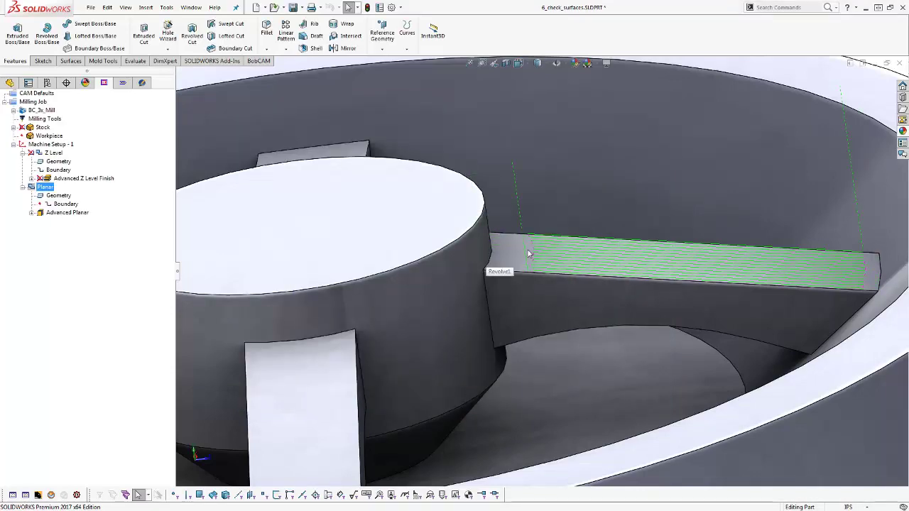
pyautogui.scroll(-5, 537, 373)
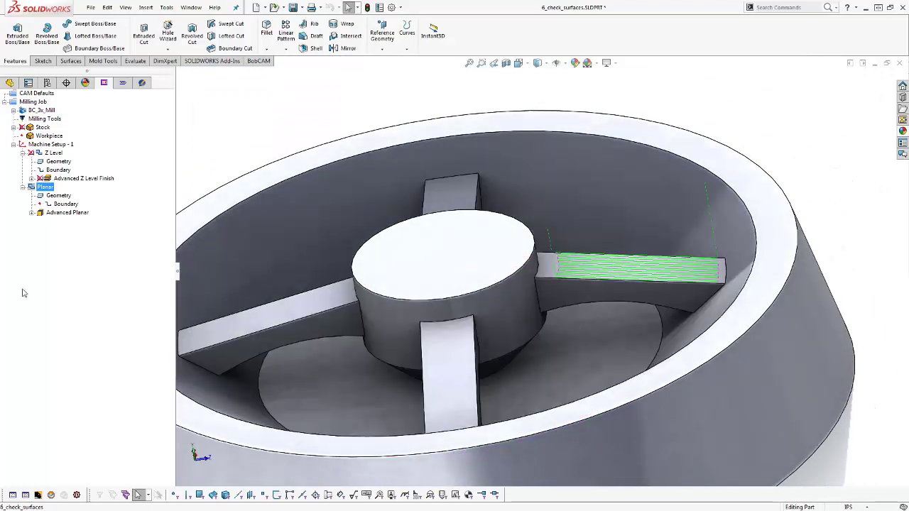
# Switch the Planar Check 1 strategy to Retract Tool, recompute, and inspect the retract arcs
pyautogui.rightClick(46, 187)
pyautogui.click(65, 193)
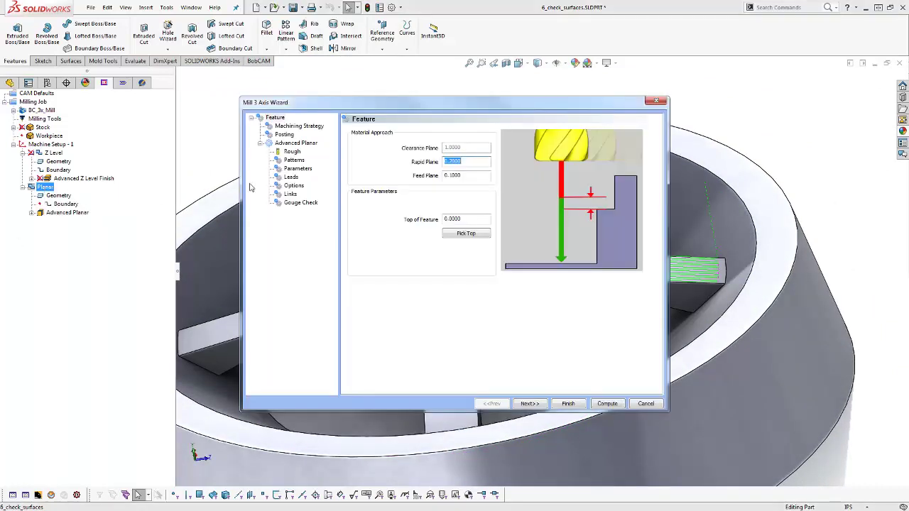
pyautogui.click(300, 202)
pyautogui.click(574, 154)
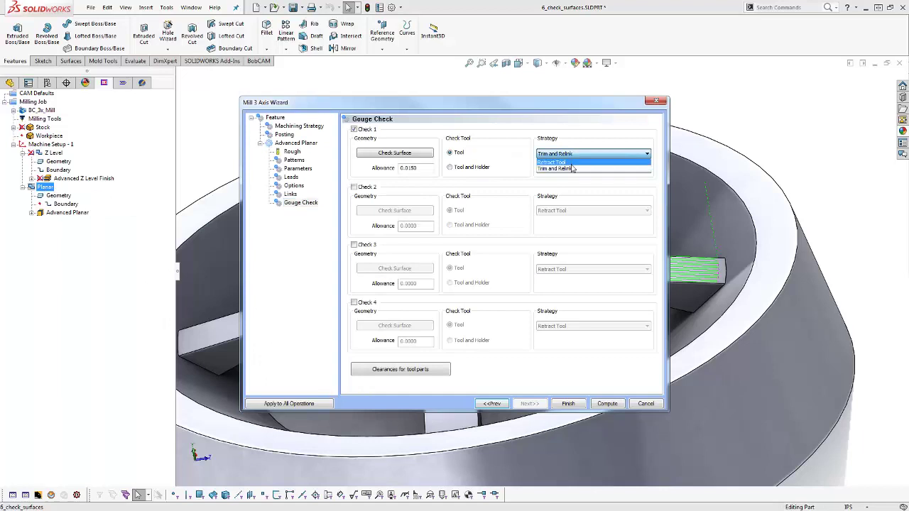
pyautogui.click(573, 171)
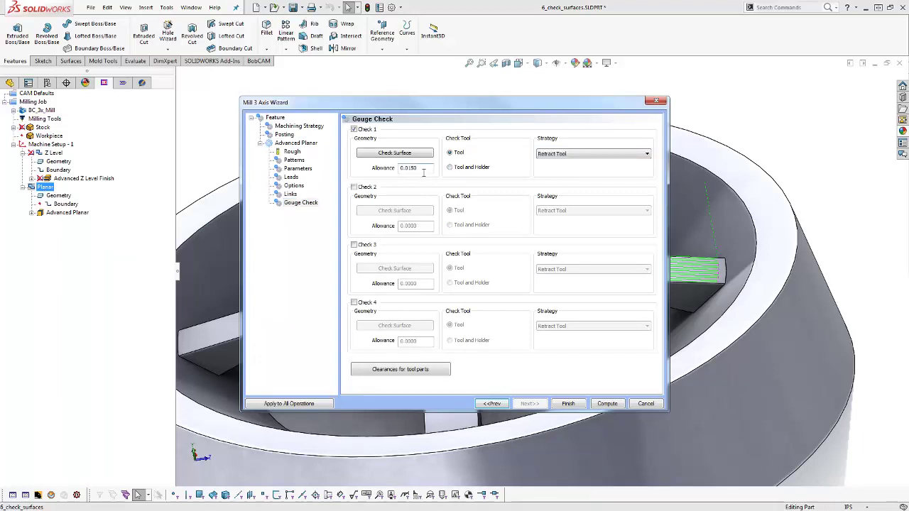
pyautogui.click(607, 404)
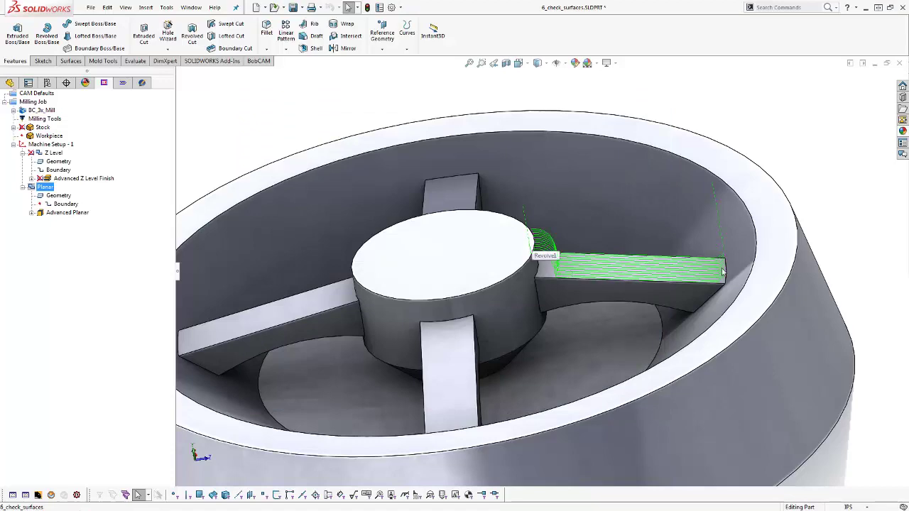
pyautogui.moveTo(661, 308)
pyautogui.mouseDown(button='middle')
pyautogui.moveTo(668, 284)
pyautogui.moveTo(544, 250)
pyautogui.mouseUp(button='middle')
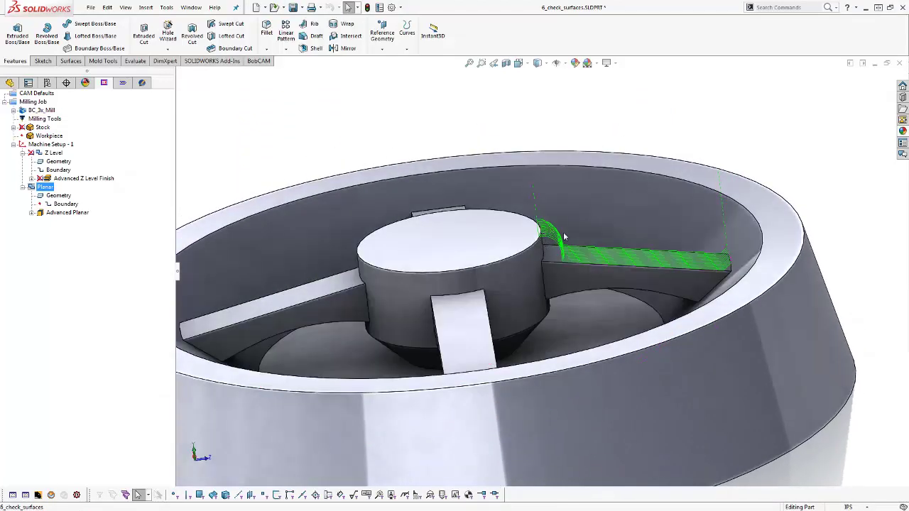
pyautogui.moveTo(644, 332); pyautogui.dragTo(662, 348, button='middle')
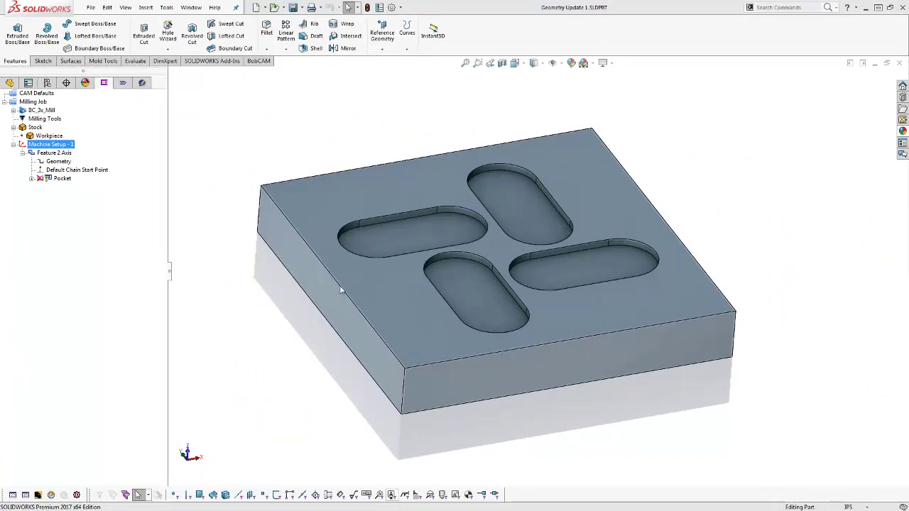
# Edit Cut-Extrude1's Sketch2 and change the slot spacing dimension from 1.5000 to 2.8000 in
pyautogui.click(10, 82)
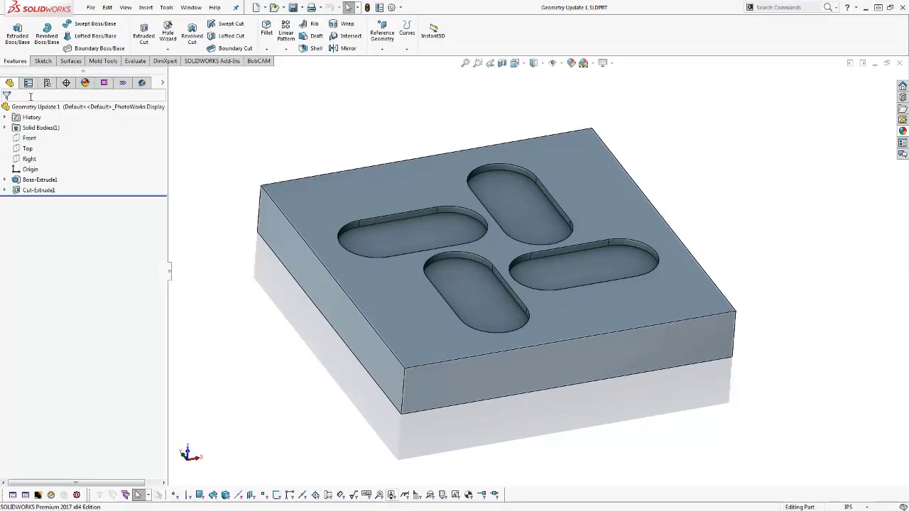
pyautogui.click(5, 190)
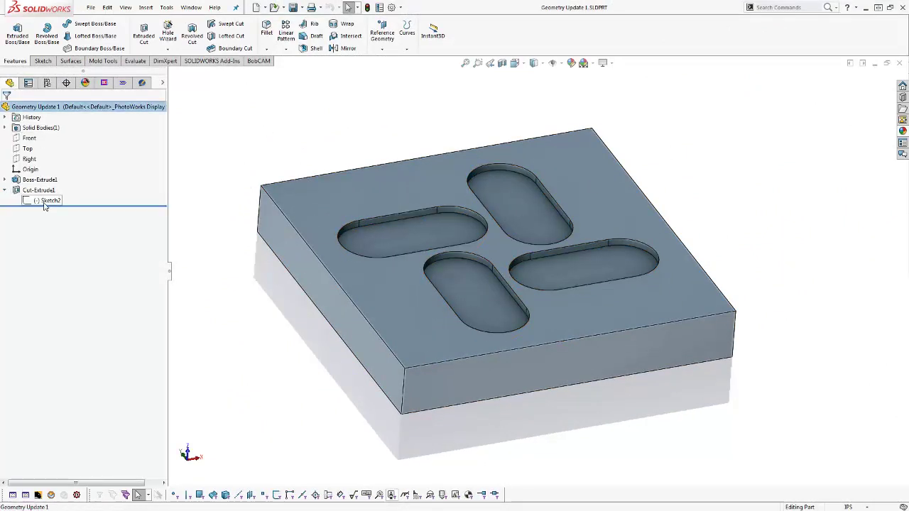
pyautogui.click(45, 202)
pyautogui.click(52, 174)
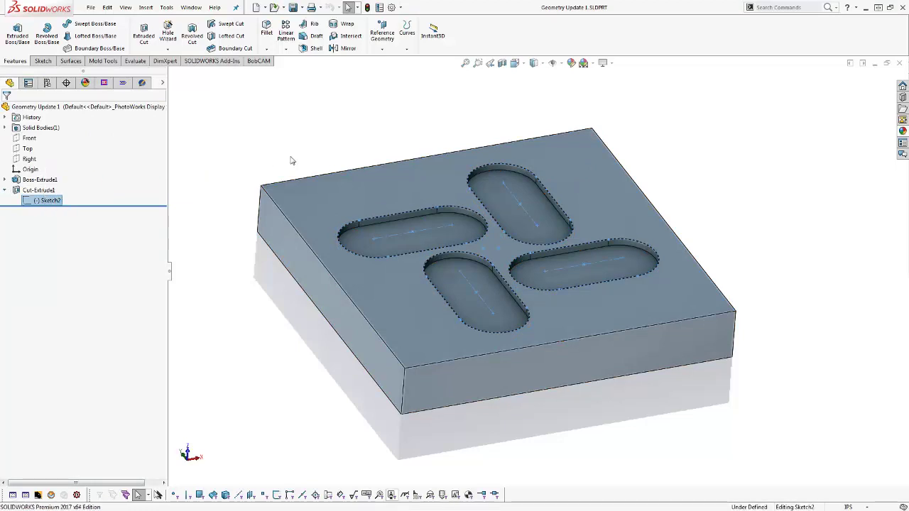
pyautogui.moveTo(238, 276)
pyautogui.mouseDown()
pyautogui.moveTo(264, 319)
pyautogui.moveTo(299, 341)
pyautogui.moveTo(273, 330)
pyautogui.mouseUp()
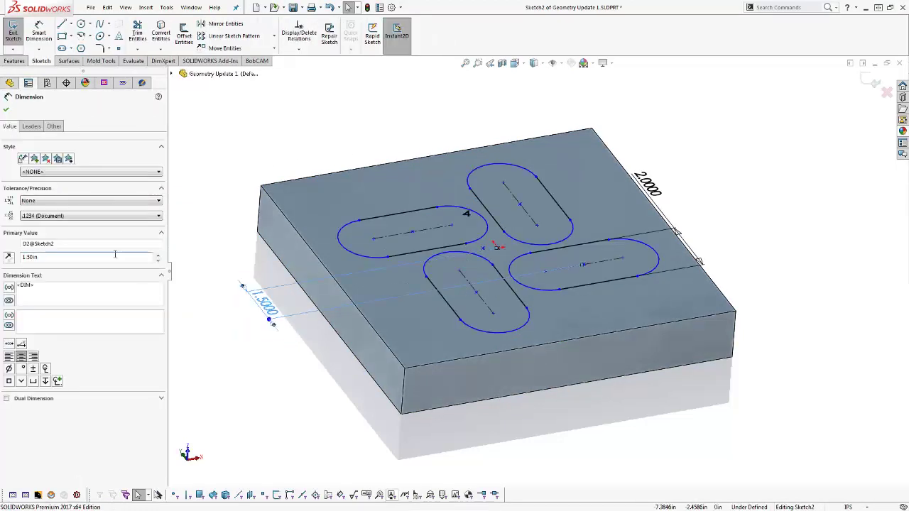
pyautogui.click(159, 254)
pyautogui.click(159, 254)
pyautogui.moveTo(159, 258); pyautogui.dragTo(159, 258)
pyautogui.click(159, 257)
pyautogui.click(5, 108)
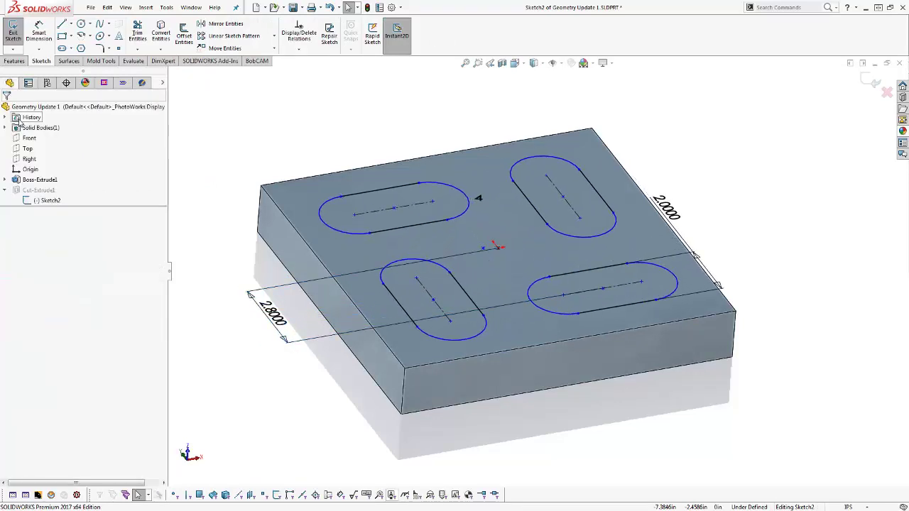
pyautogui.click(13, 32)
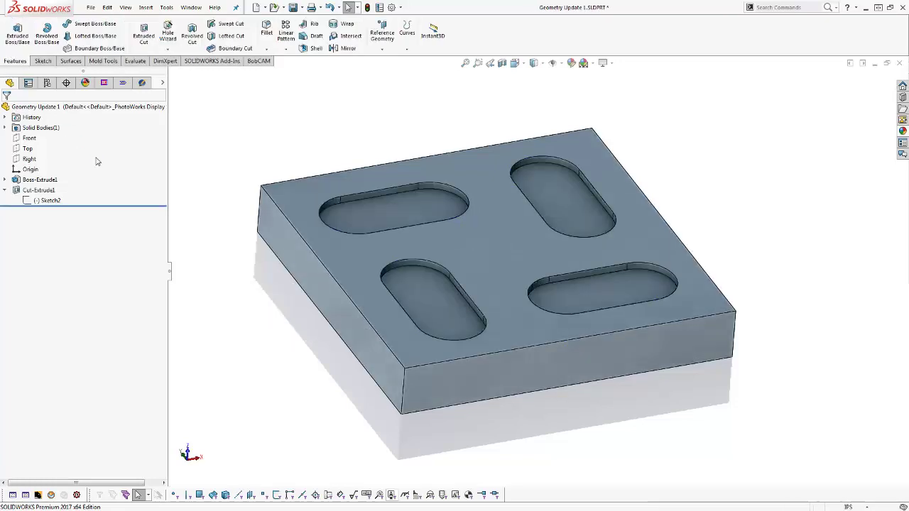
pyautogui.click(103, 82)
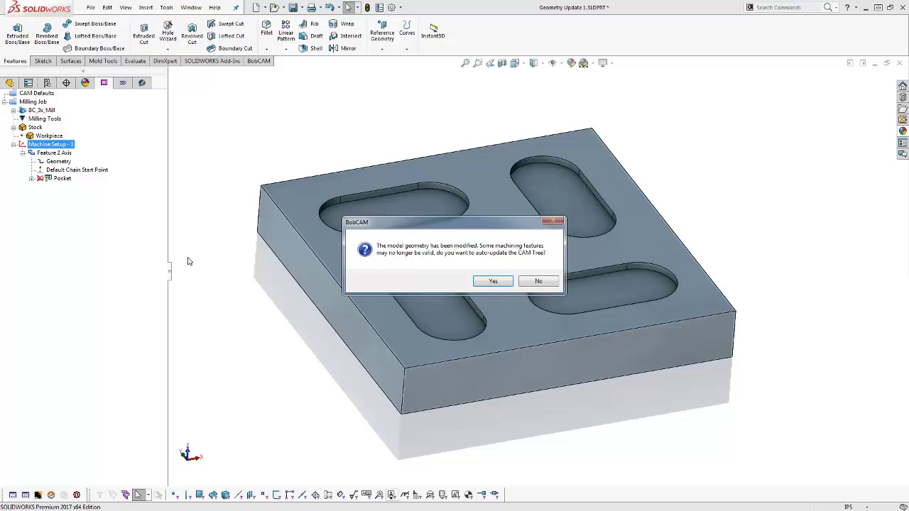
# Accept the CAM tree auto-update and recompute the Pocket toolpath for the moved slots
pyautogui.click(487, 283)
pyautogui.rightClick(68, 178)
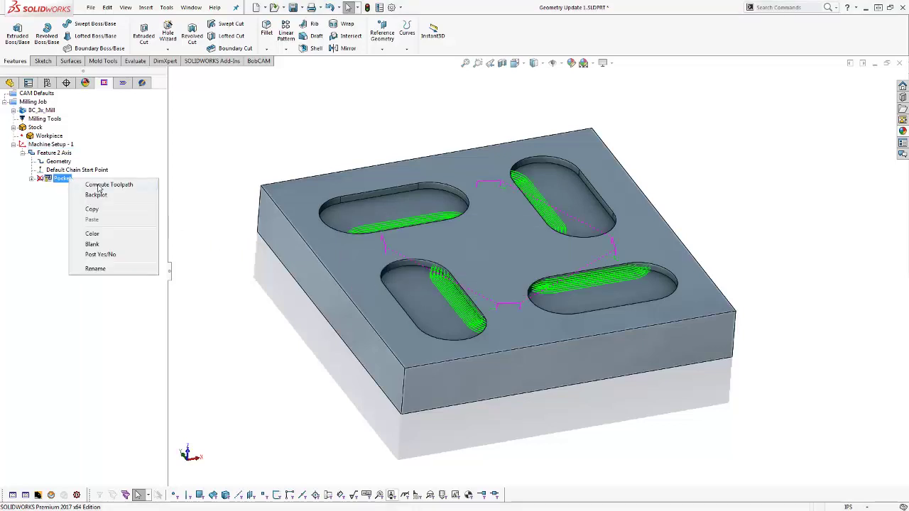
pyautogui.click(233, 304)
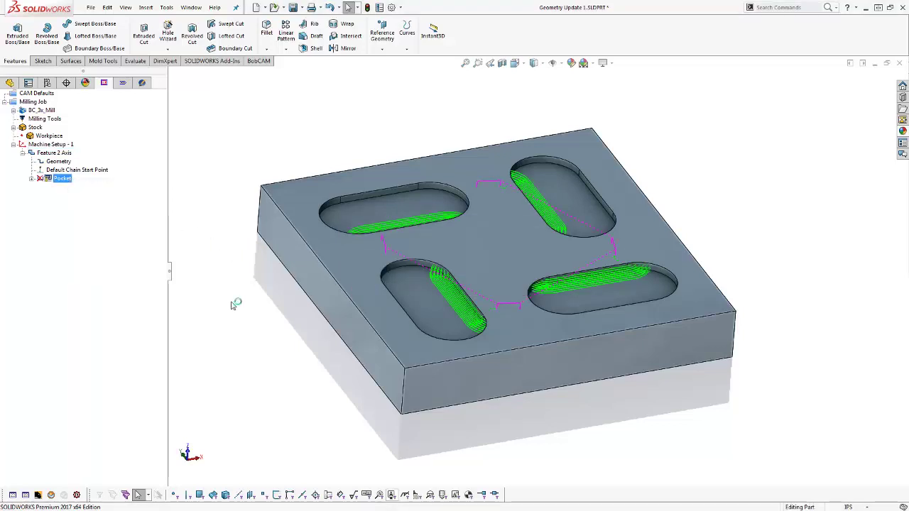
pyautogui.moveTo(276, 300); pyautogui.dragTo(276, 358, button='middle')
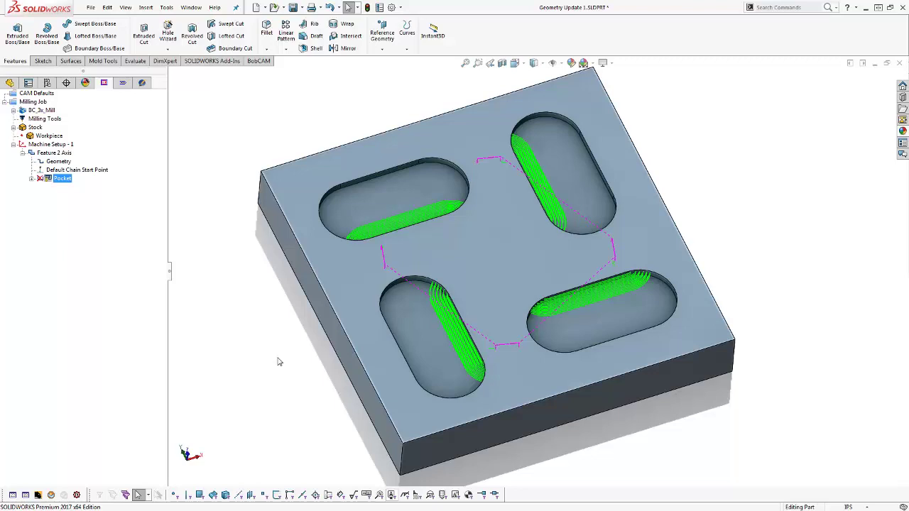
pyautogui.rightClick(67, 179)
pyautogui.click(97, 186)
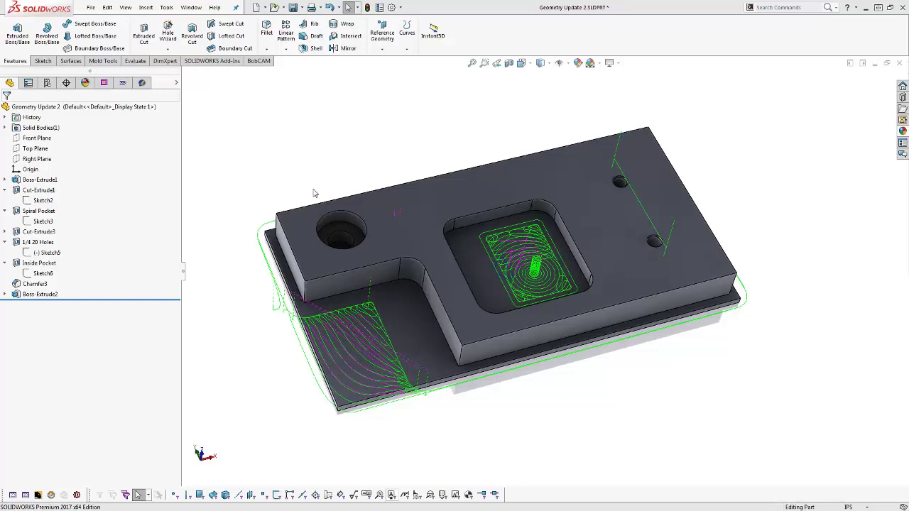
# Show Geometry Update 2's CAM tree, declining auto-update, and select the 1/4 20 Tap operation
pyautogui.click(104, 83)
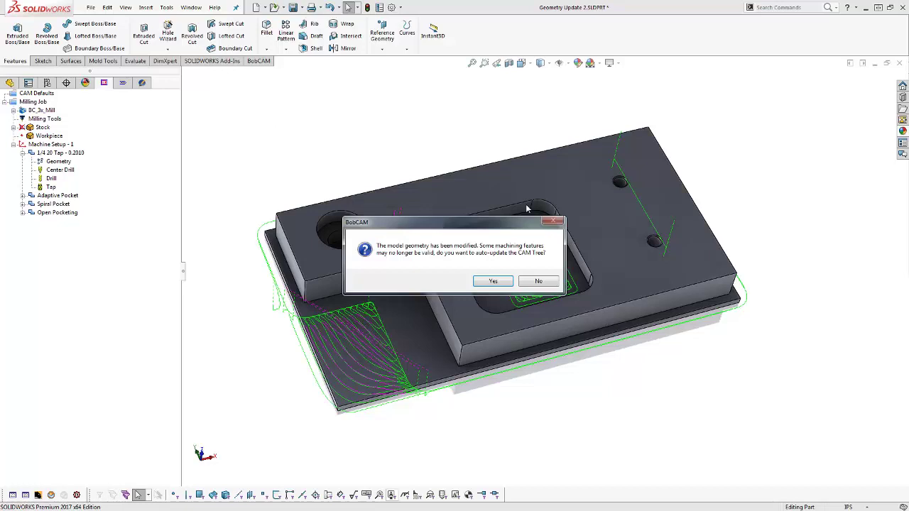
pyautogui.click(539, 282)
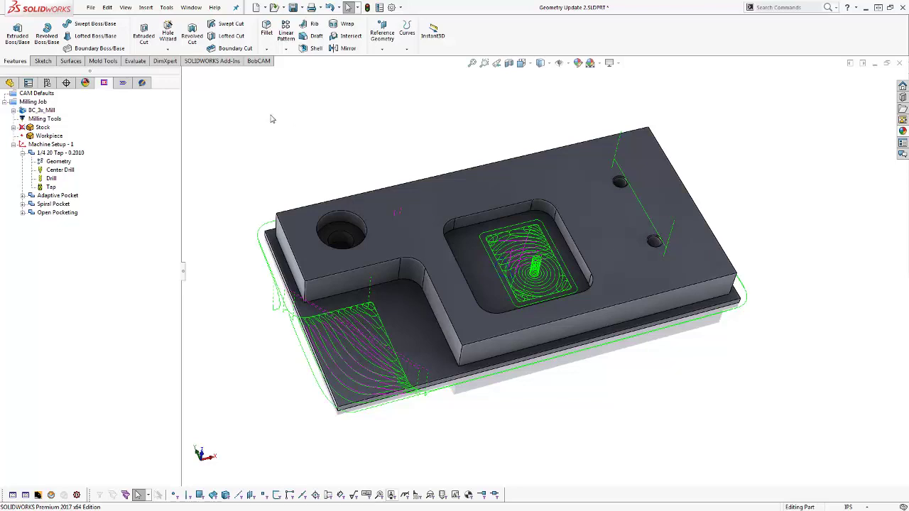
pyautogui.click(77, 154)
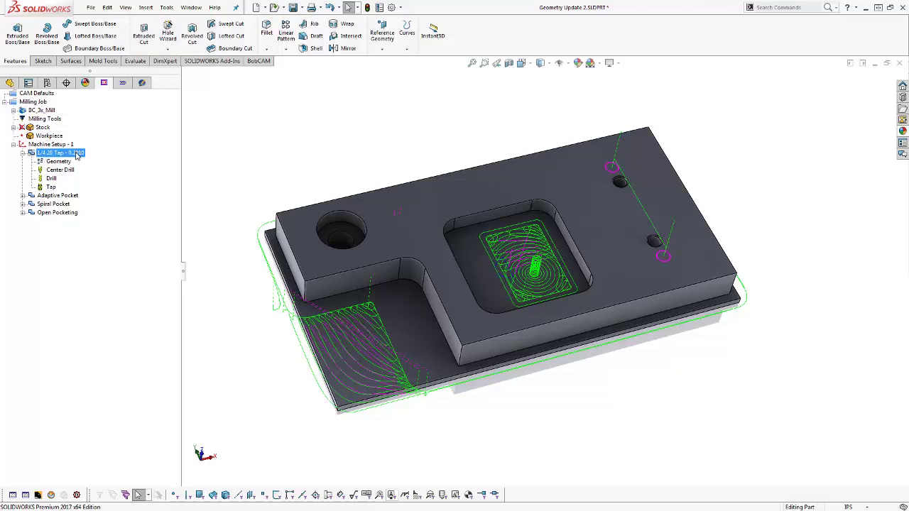
# Update the 1/4 20 Tap operation's geometry and recompute its toolpaths
pyautogui.rightClick(77, 155)
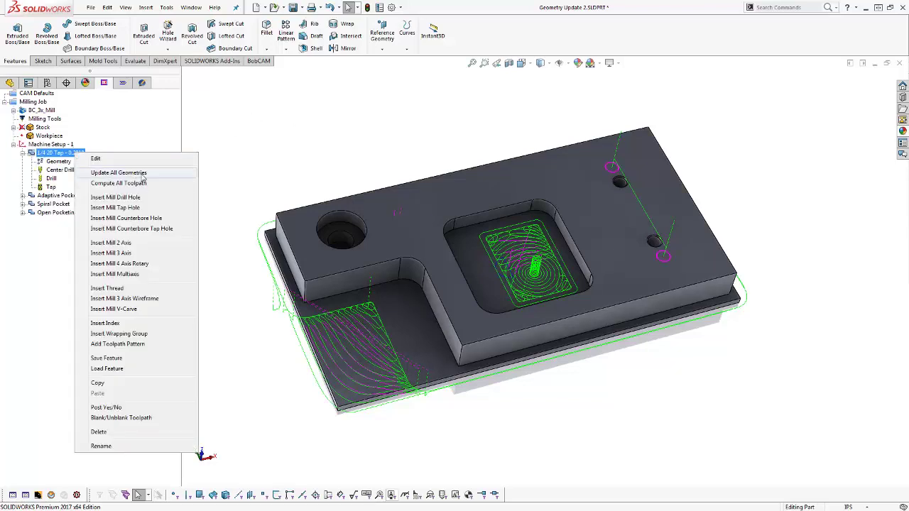
pyautogui.click(119, 172)
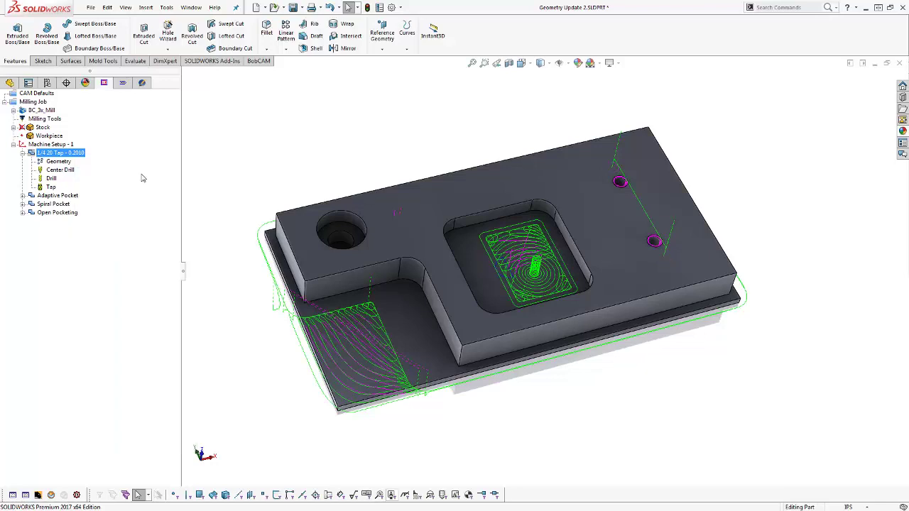
pyautogui.rightClick(78, 155)
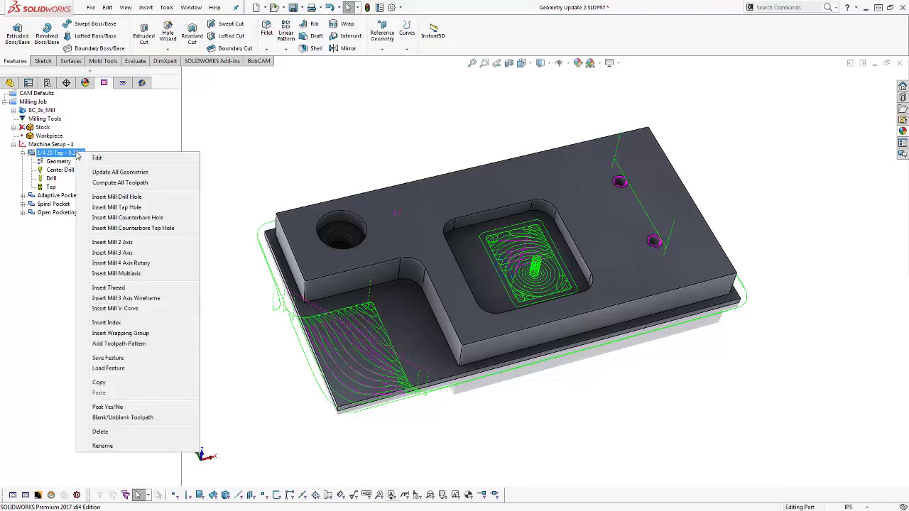
pyautogui.click(141, 183)
# Update the Adaptive Pocket geometry and recompute its toolpaths
pyautogui.click(60, 195)
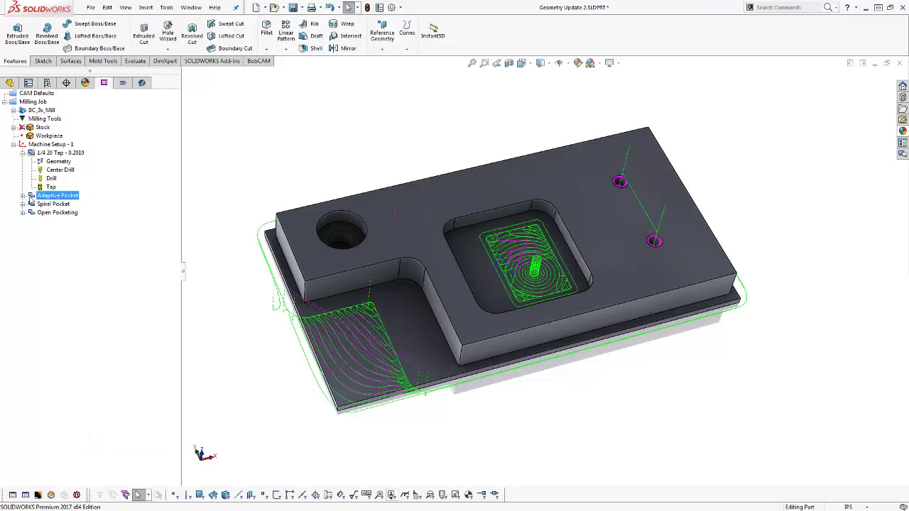
pyautogui.click(23, 195)
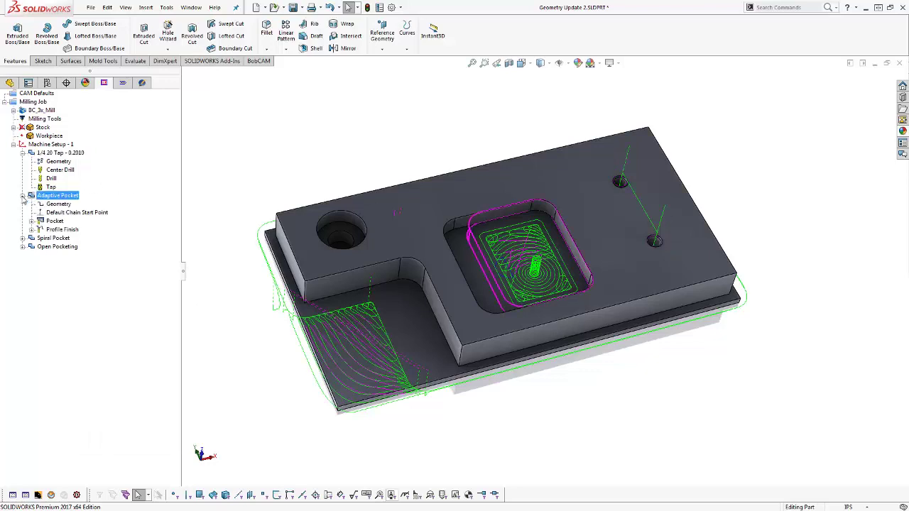
pyautogui.rightClick(70, 198)
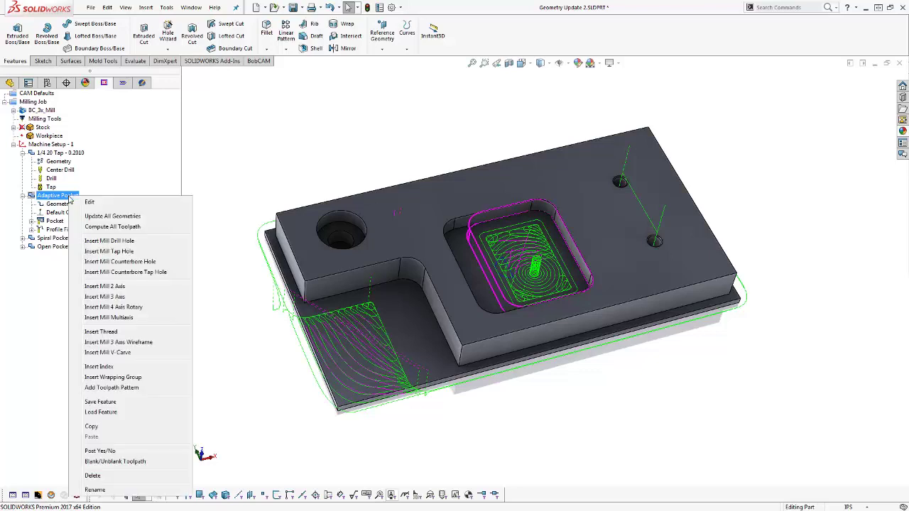
pyautogui.click(134, 217)
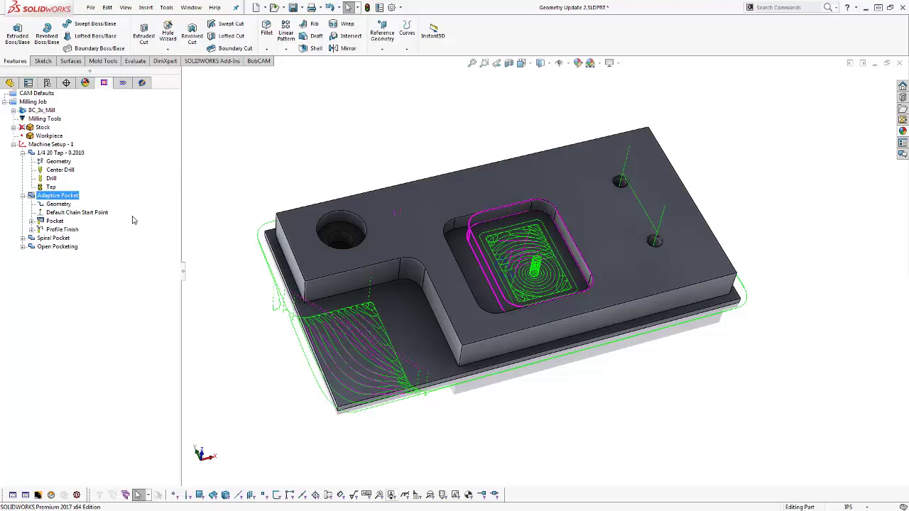
pyautogui.rightClick(73, 197)
pyautogui.click(128, 225)
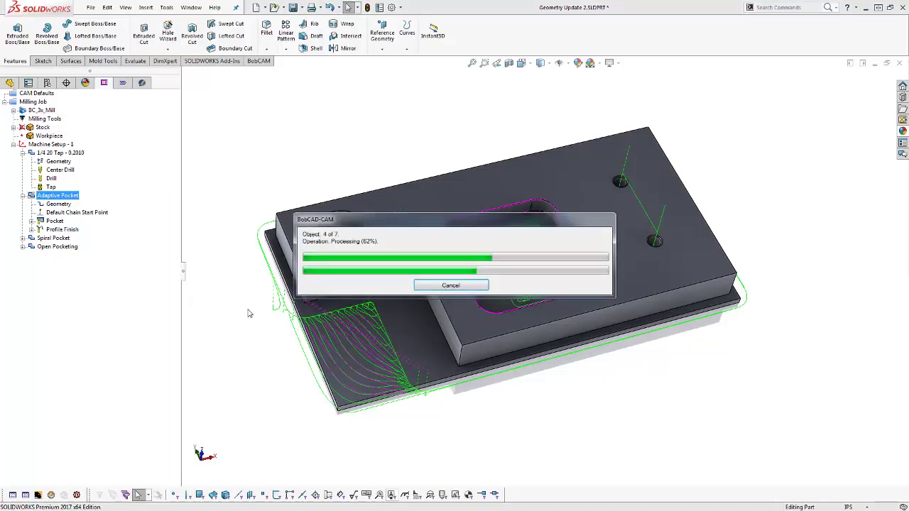
# Update the Spiral Pocket geometry and recompute its toolpath
pyautogui.click(53, 238)
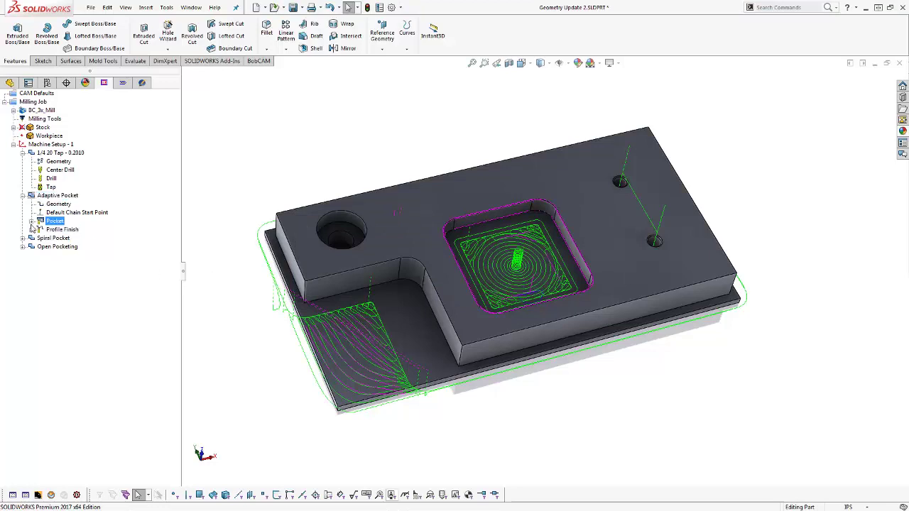
pyautogui.click(23, 238)
pyautogui.rightClick(55, 241)
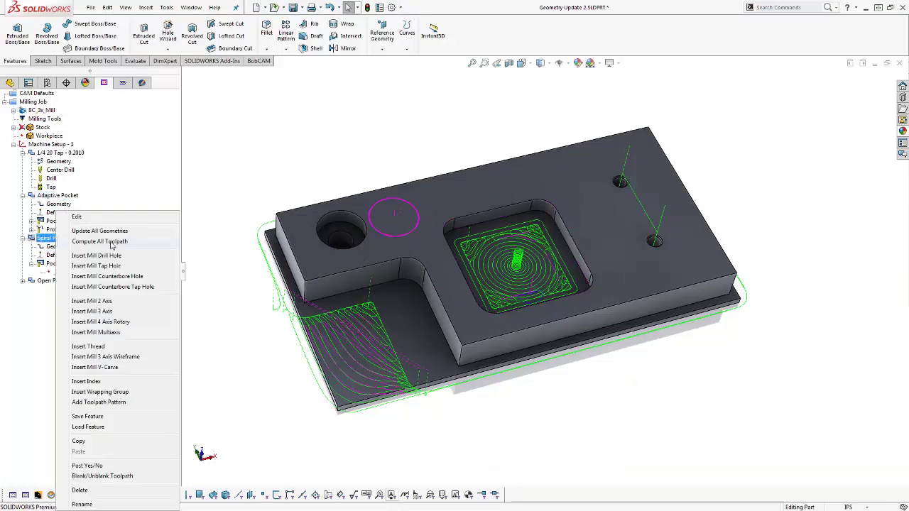
pyautogui.click(60, 243)
pyautogui.rightClick(61, 242)
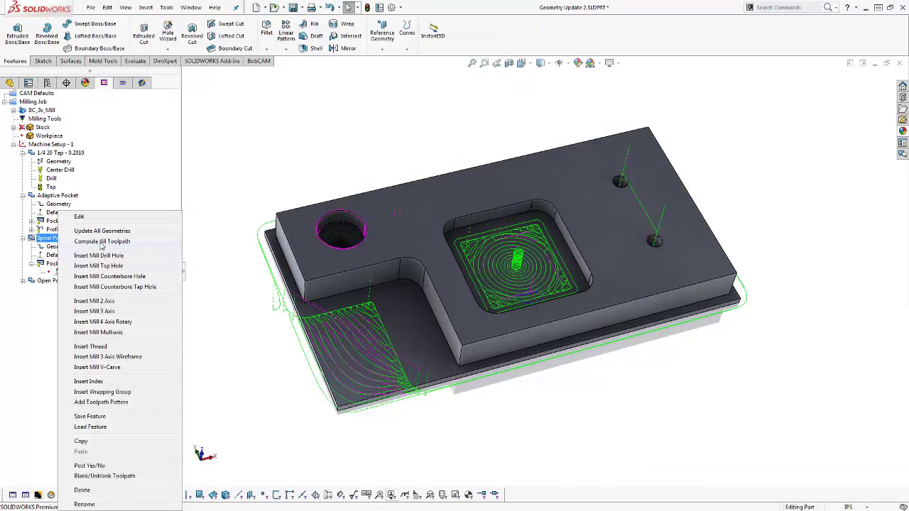
pyautogui.press('Escape')
pyautogui.click(78, 272)
# Update the Open Pocketing geometry and recompute its toolpath
pyautogui.click(44, 281)
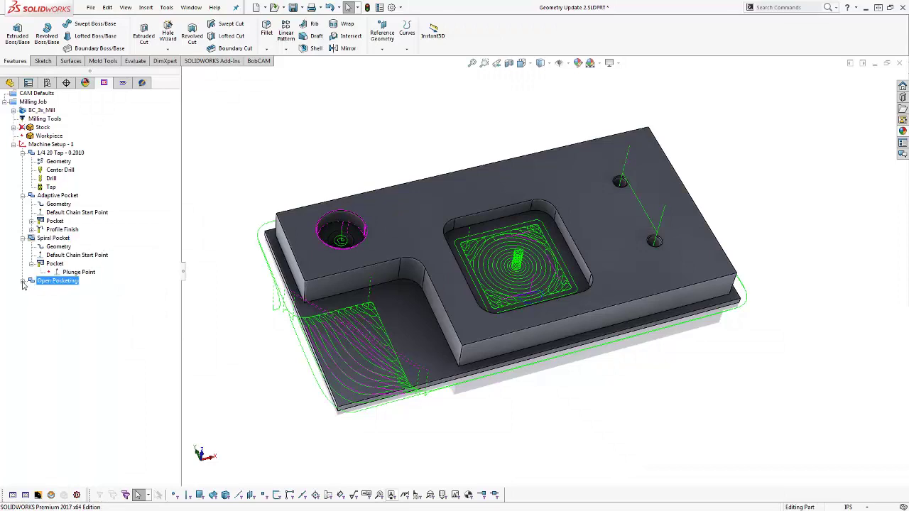
pyautogui.click(23, 281)
pyautogui.rightClick(61, 287)
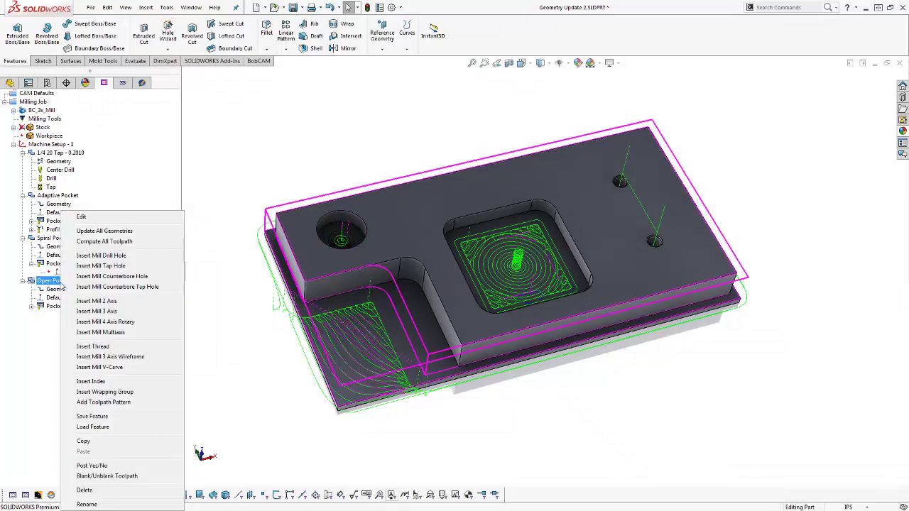
pyautogui.click(120, 232)
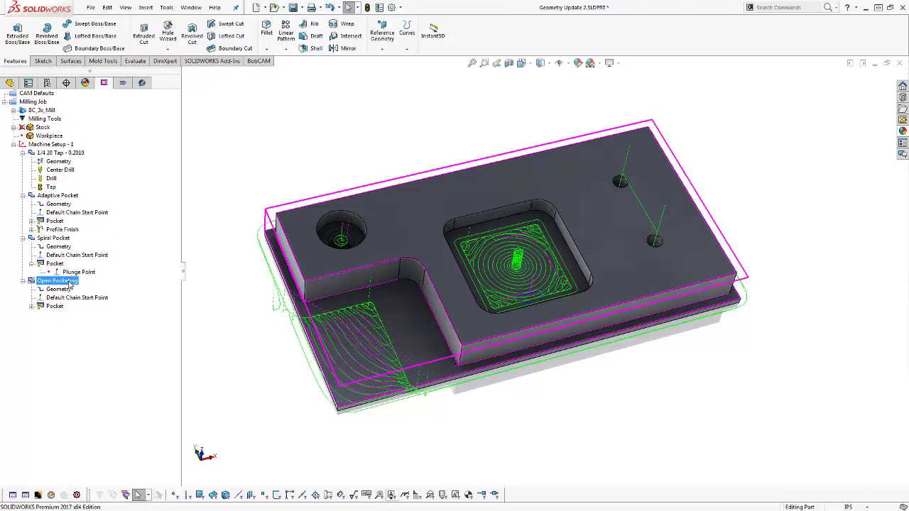
pyautogui.rightClick(71, 284)
pyautogui.click(124, 242)
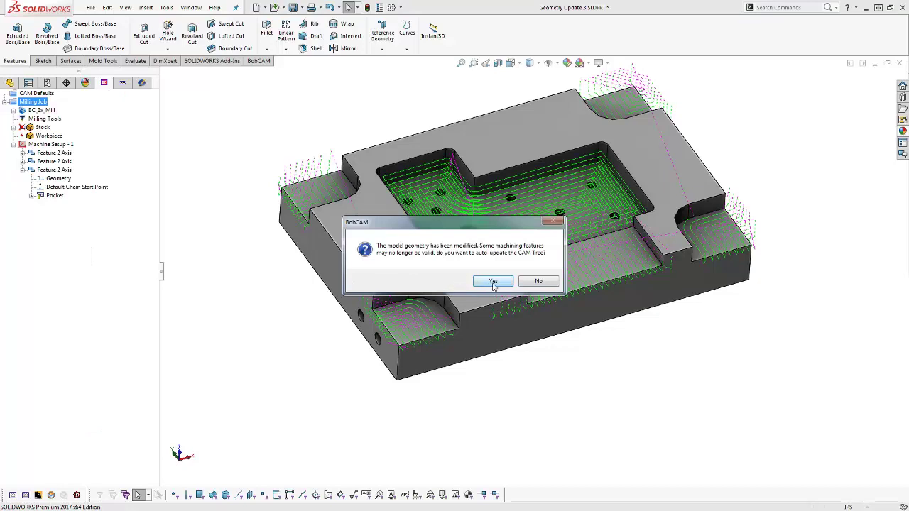
# Accept Geometry Update 3's CAM tree update and recompute all Milling Job toolpaths
pyautogui.click(493, 283)
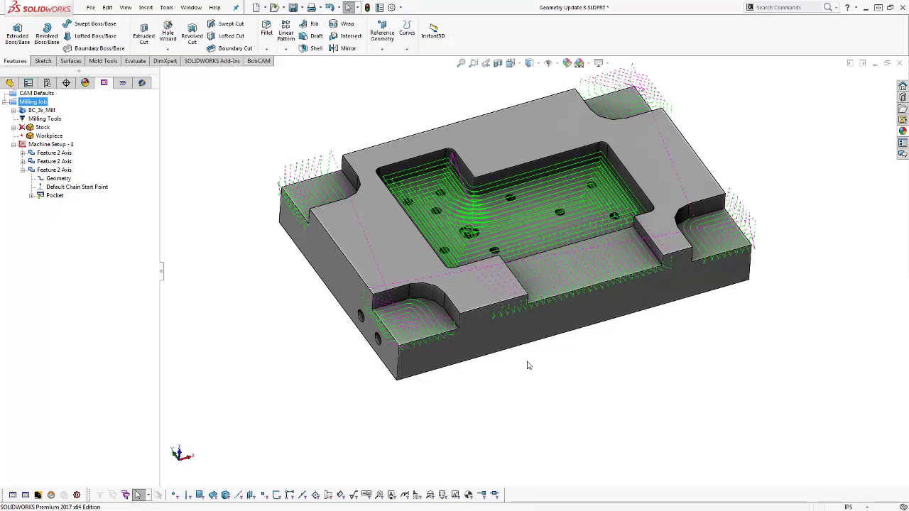
pyautogui.rightClick(43, 104)
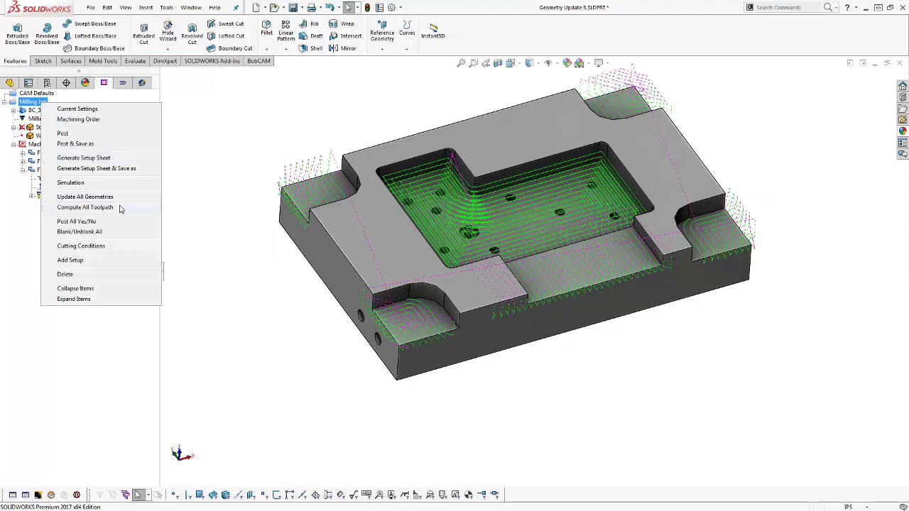
pyautogui.click(85, 208)
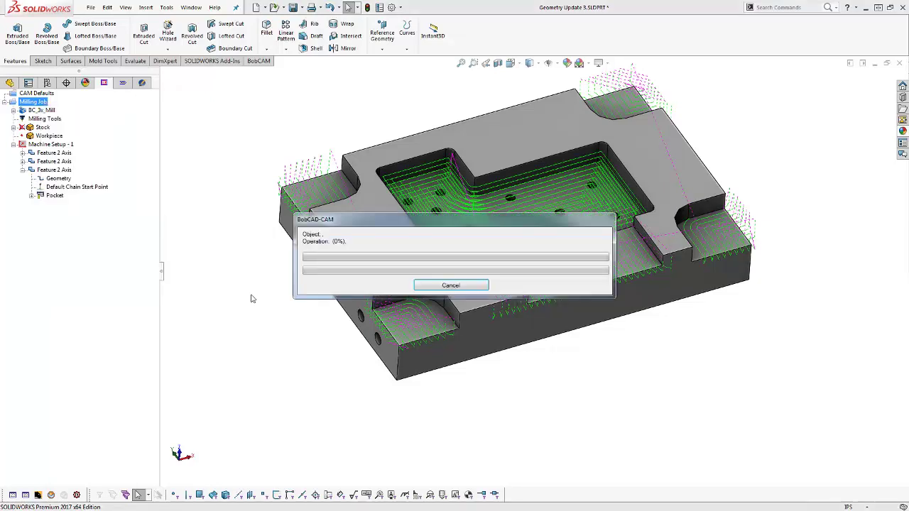